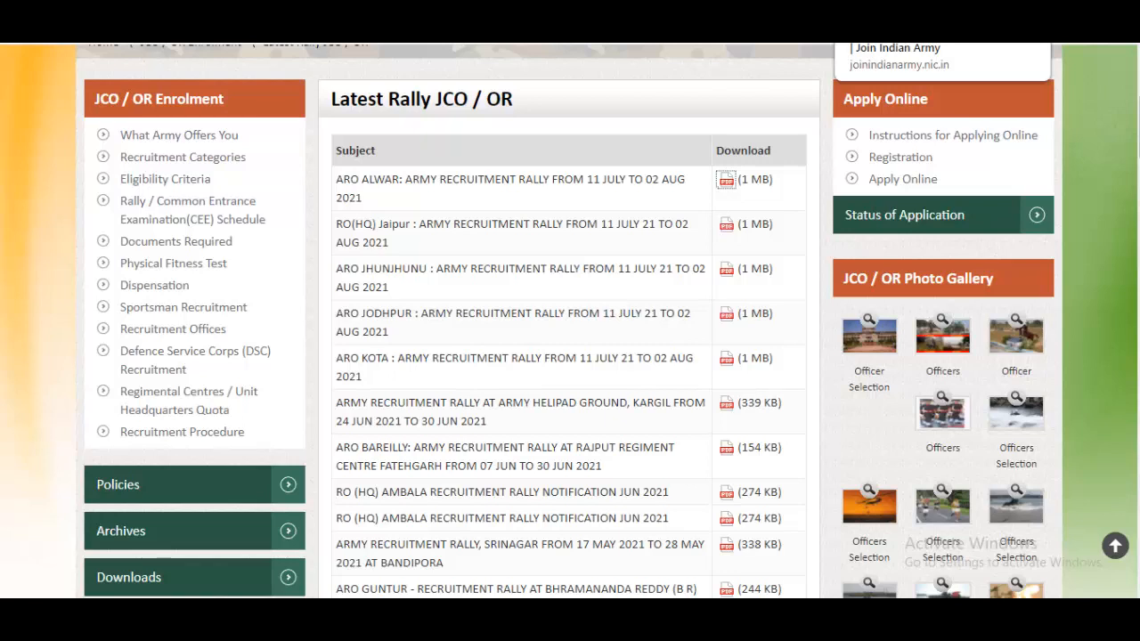
Step: Open the JCO/OR applicant eligibility form and choose the tehsil and height 176
left_click(890, 12)
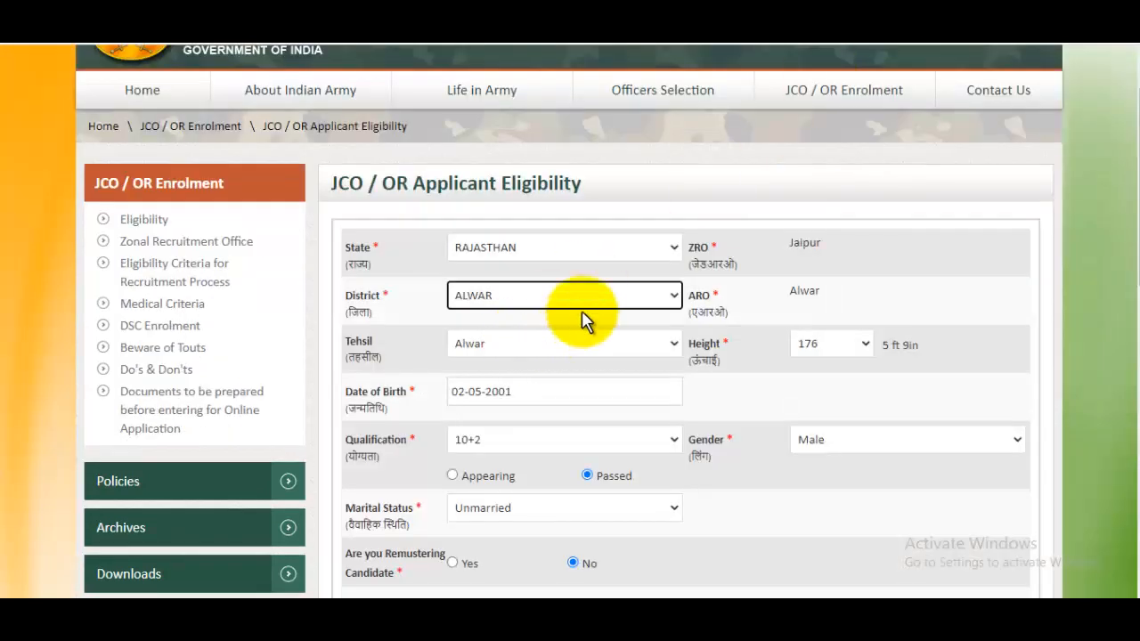
left_click(587, 348)
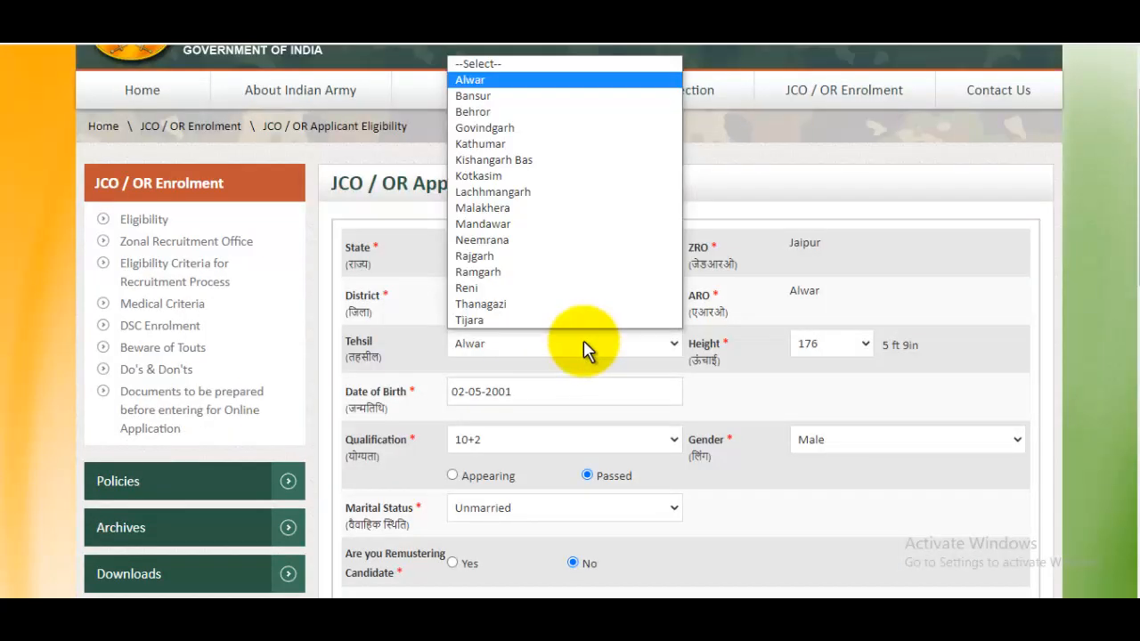
left_click(840, 347)
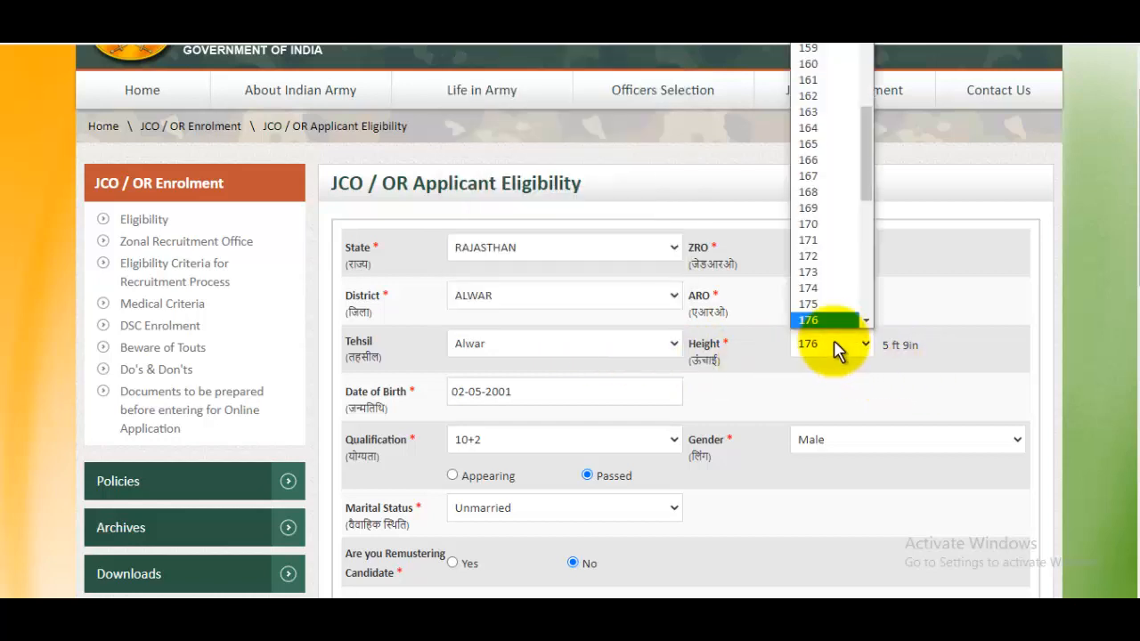
left_click(946, 360)
key("ctrl+plus")
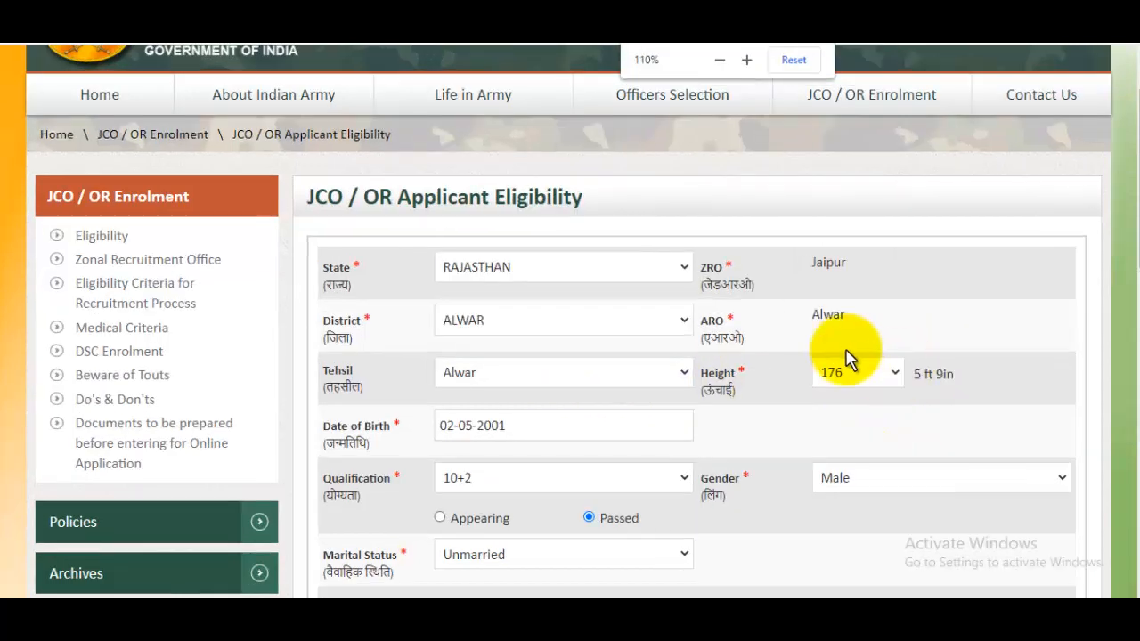
scroll(843, 357, "down", 1)
left_click(587, 342)
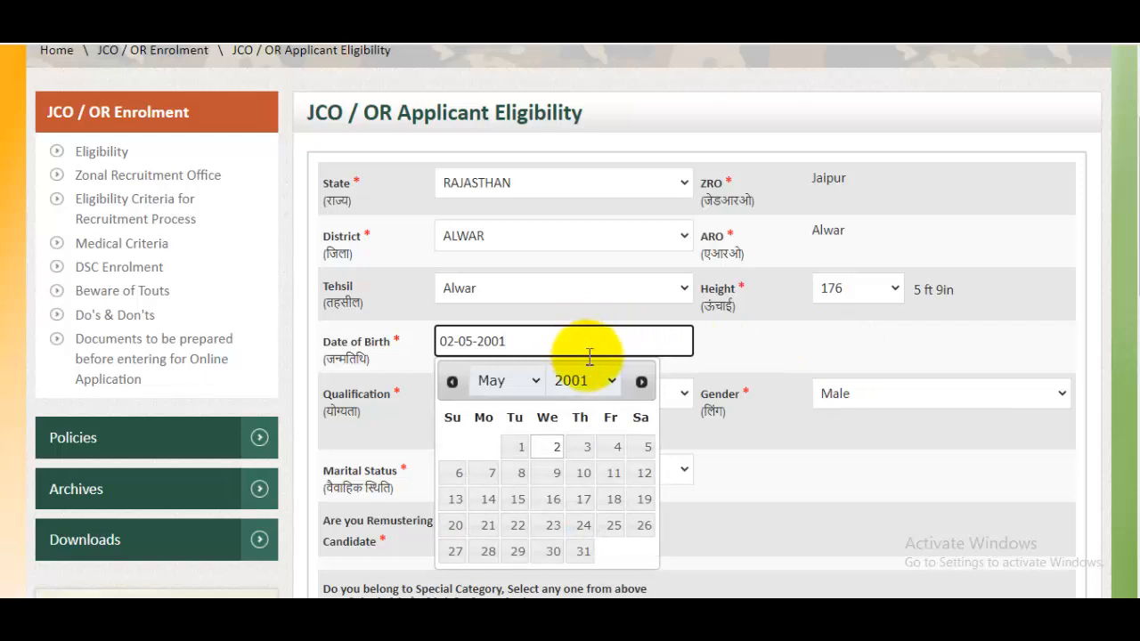
left_click(597, 382)
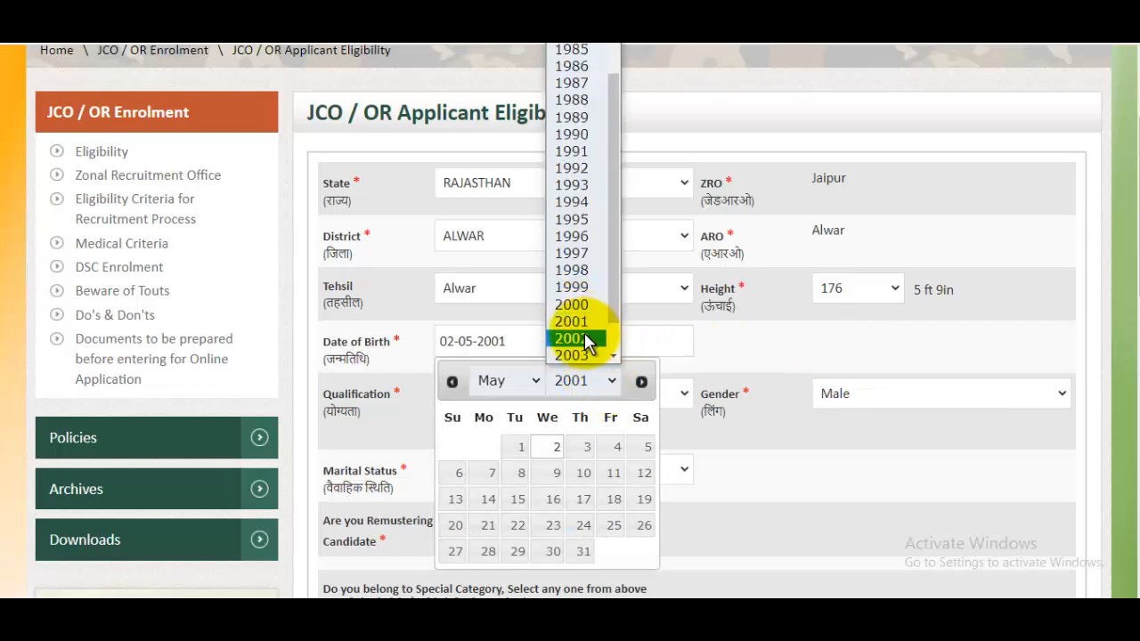
left_click(586, 343)
left_click(588, 448)
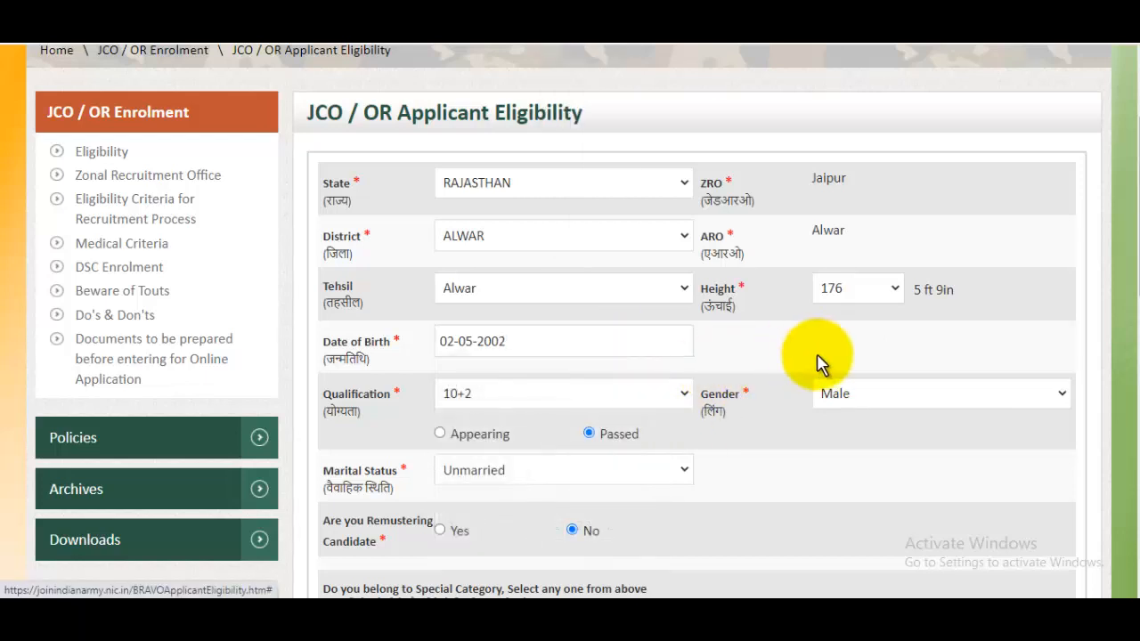
left_click(470, 401)
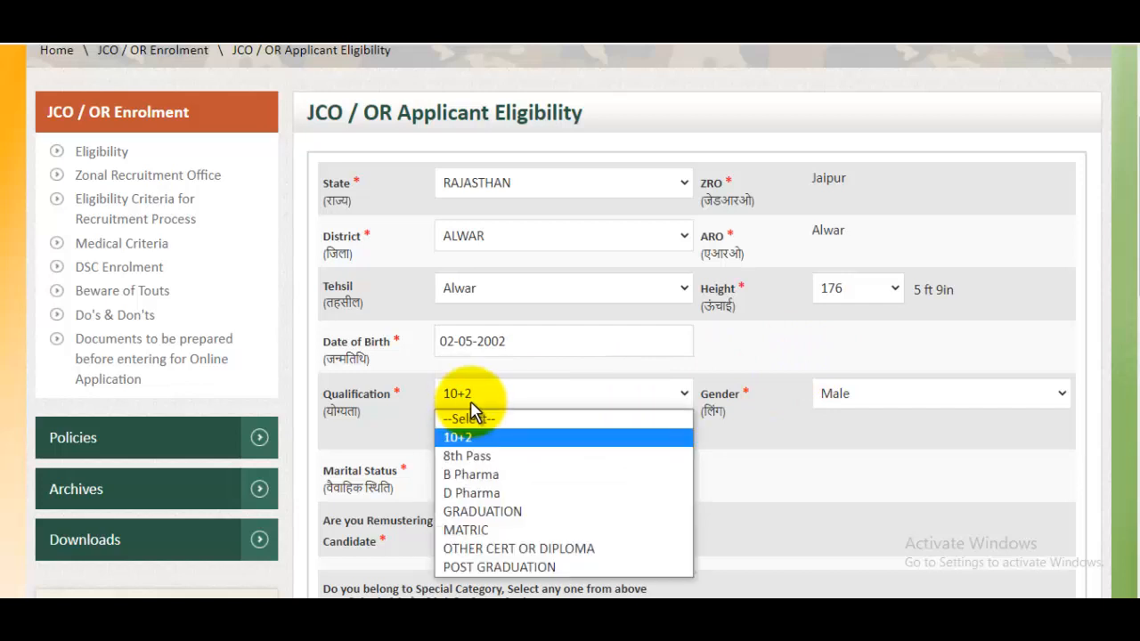
left_click(471, 437)
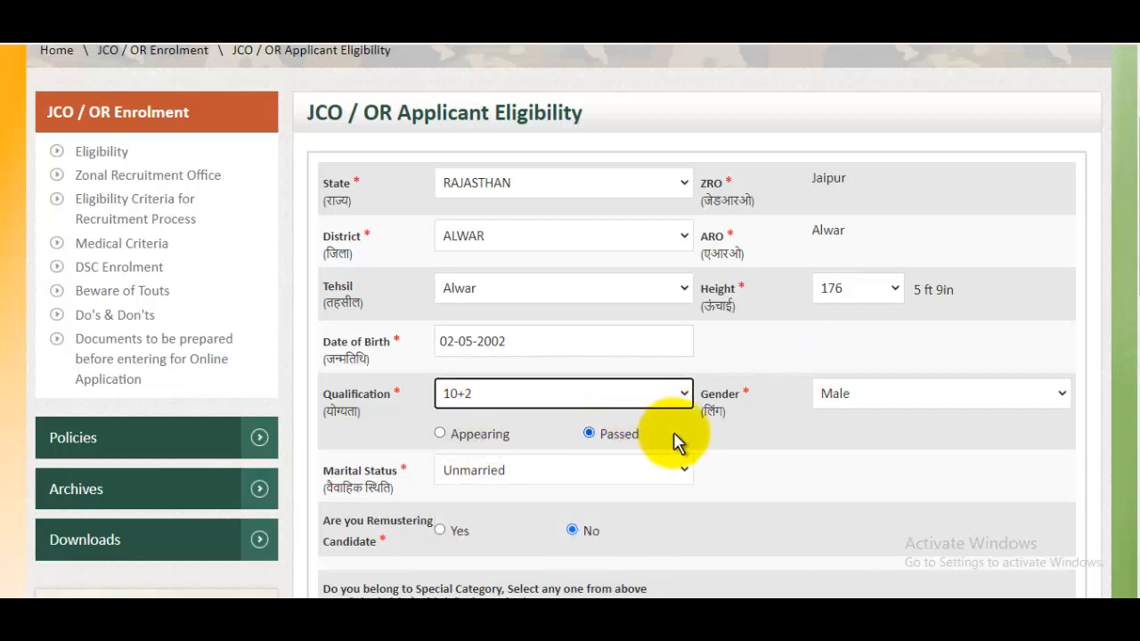
left_click(931, 402)
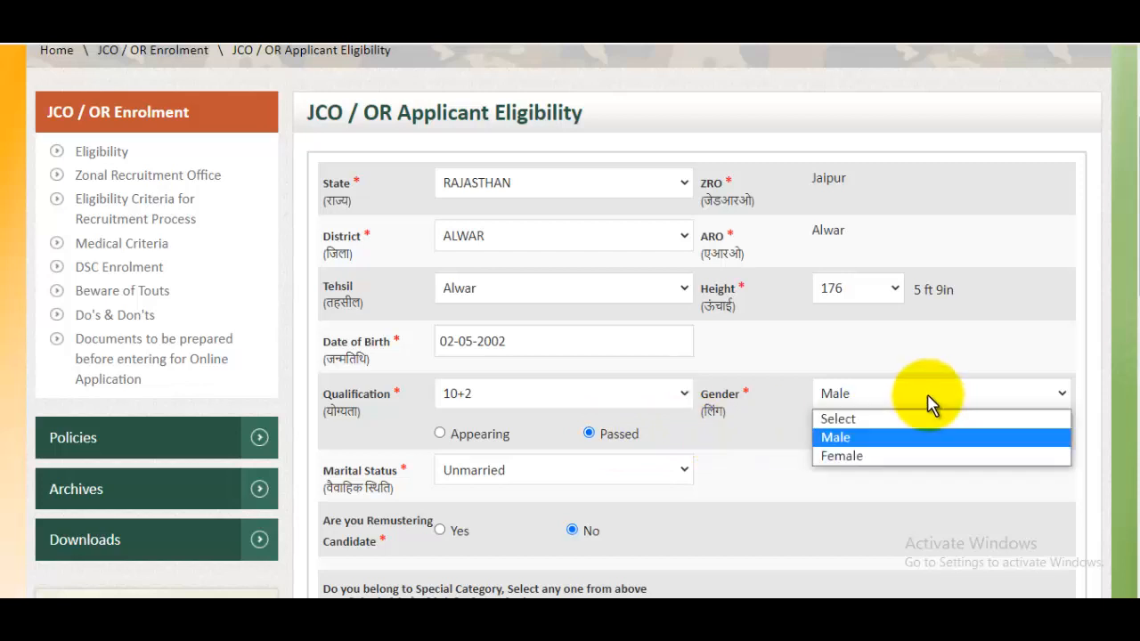
left_click(852, 436)
scroll(968, 389, "down", 2)
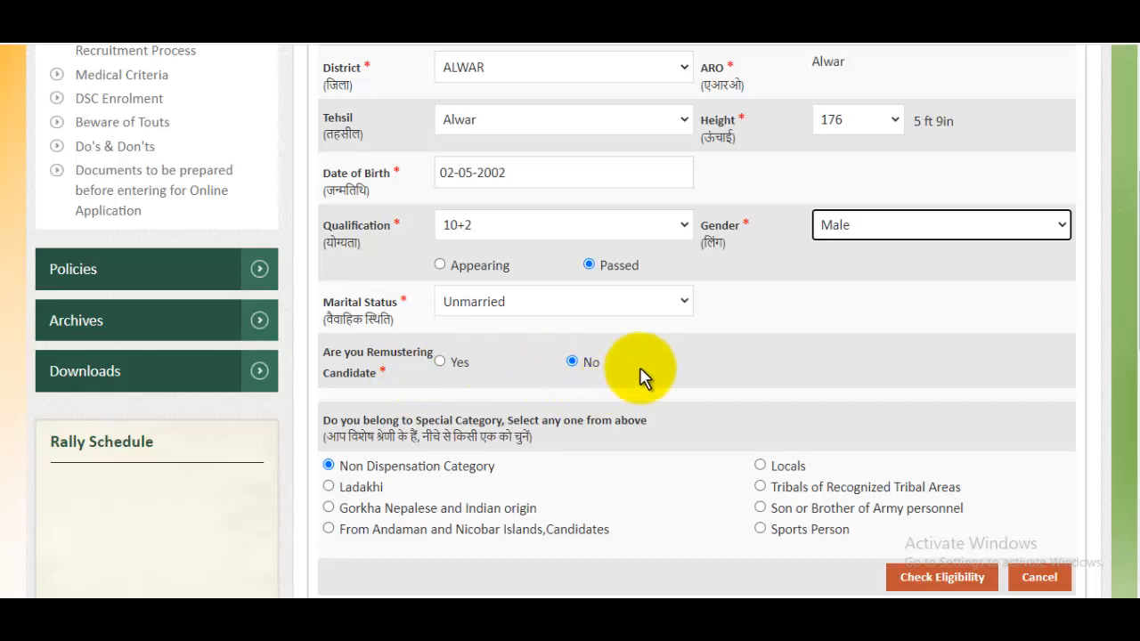
scroll(644, 377, "down", 2)
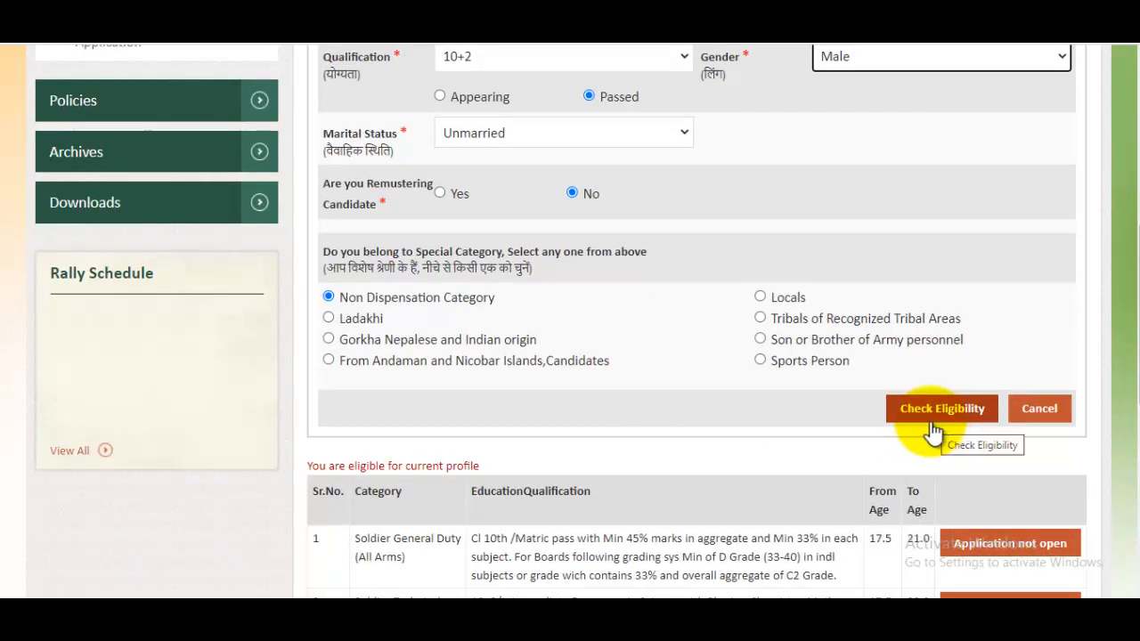
Step: Apply for Soldier Clerk/Store Keeper Technical (All Arms) from row 3 of the eligibility results table
scroll(870, 405, "down", 1)
scroll(869, 404, "down", 3)
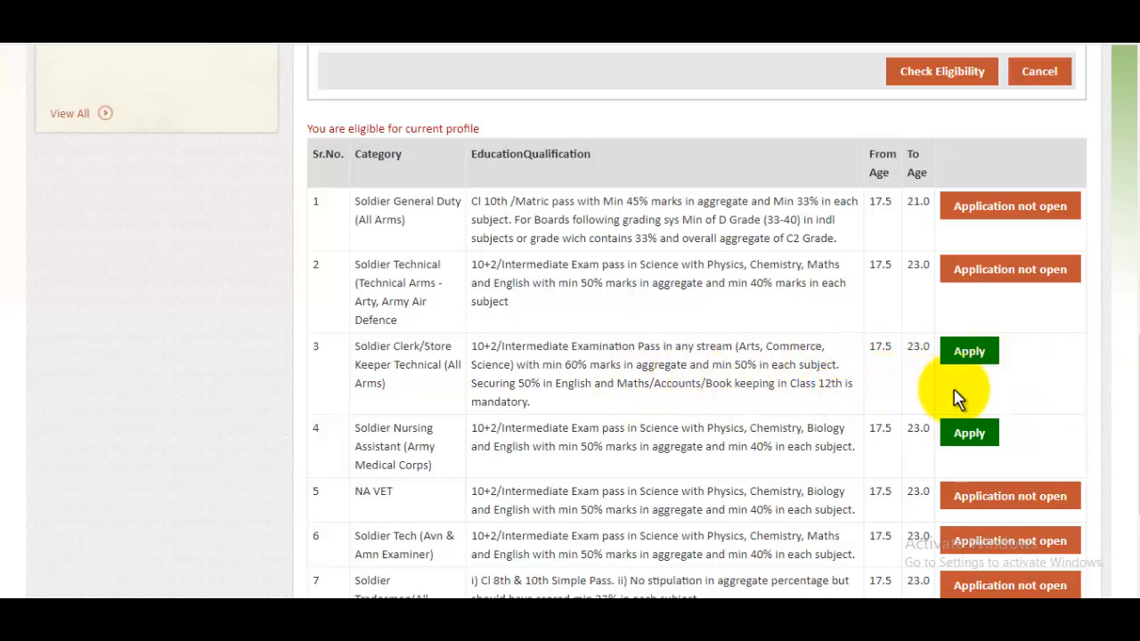
scroll(976, 406, "up", 10)
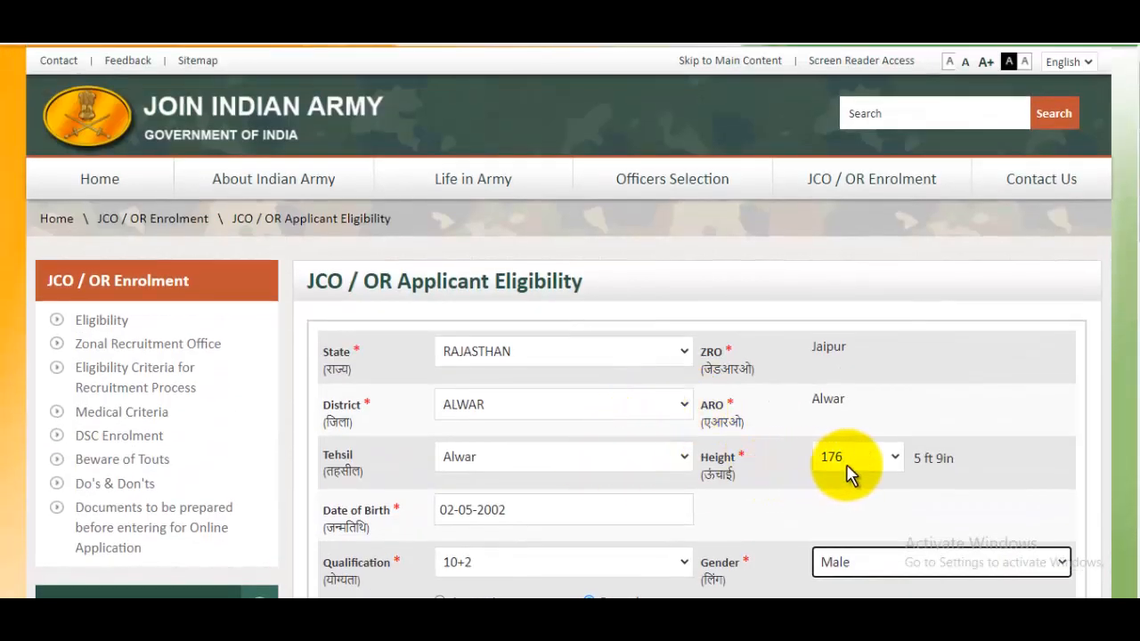
scroll(847, 472, "down", 2)
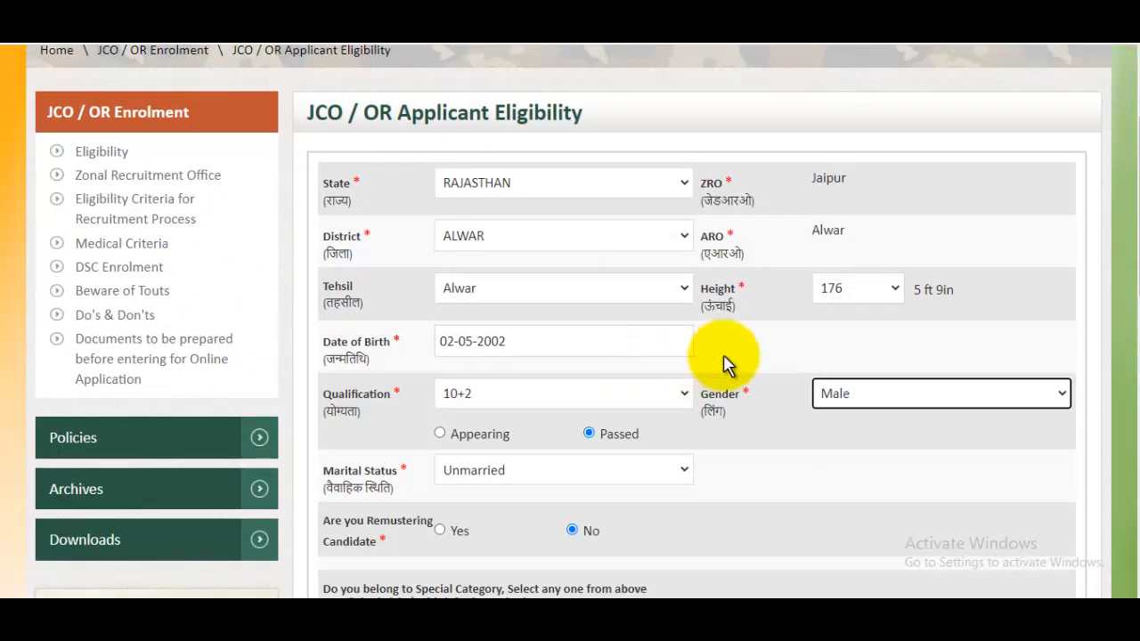
scroll(726, 363, "down", 2)
scroll(784, 374, "down", 6)
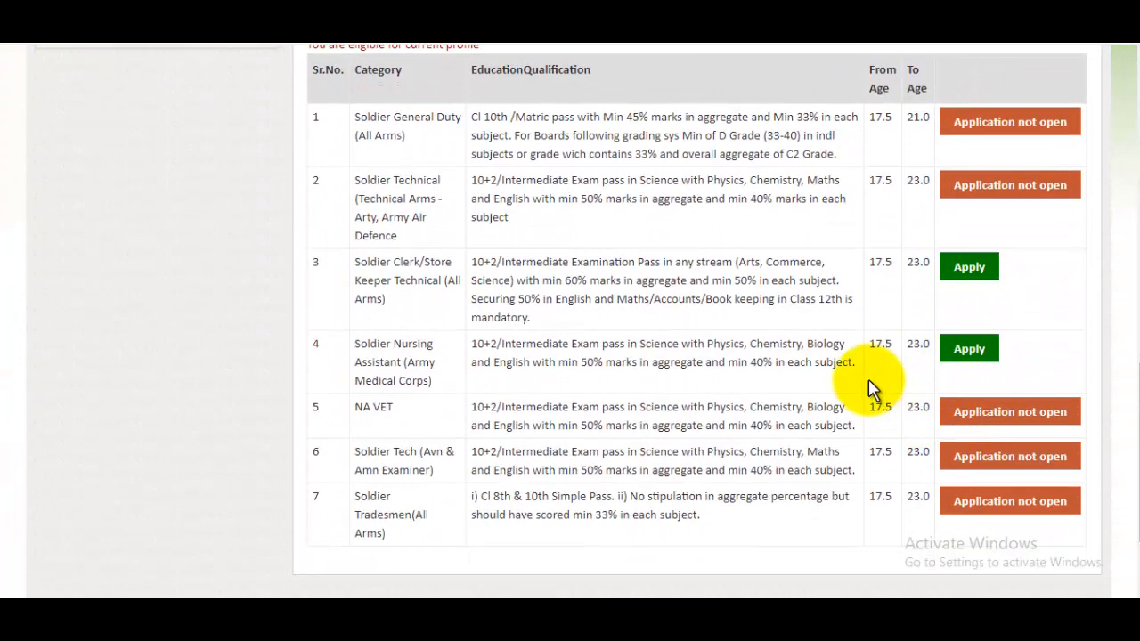
left_click(962, 278)
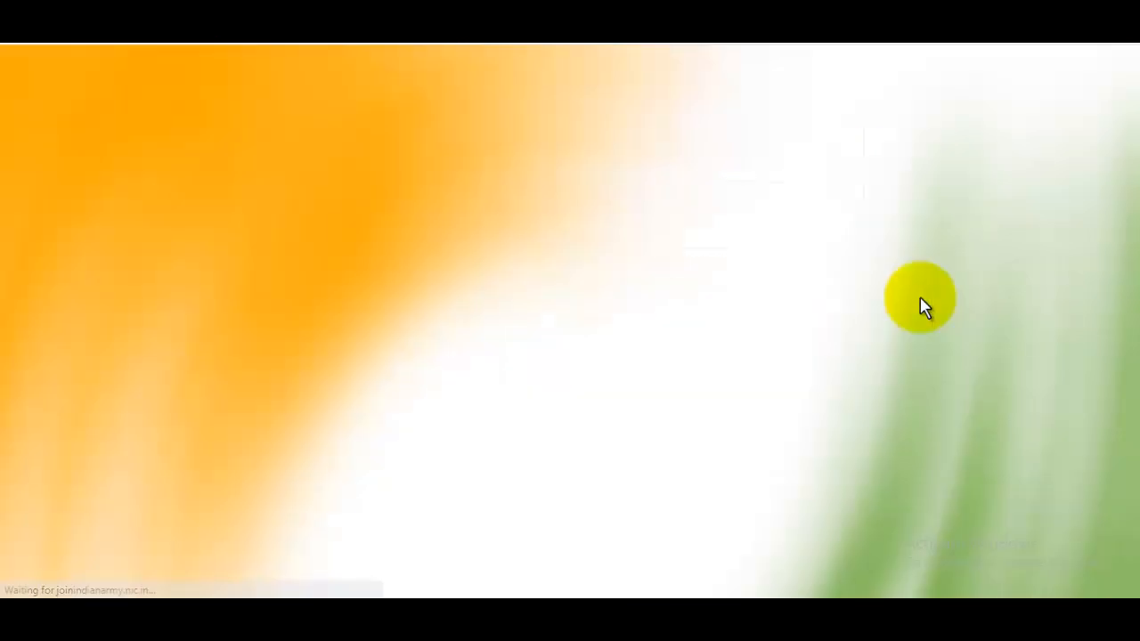
Step: Start a new account registration and continue past the registration instructions
scroll(919, 309, "down", 4)
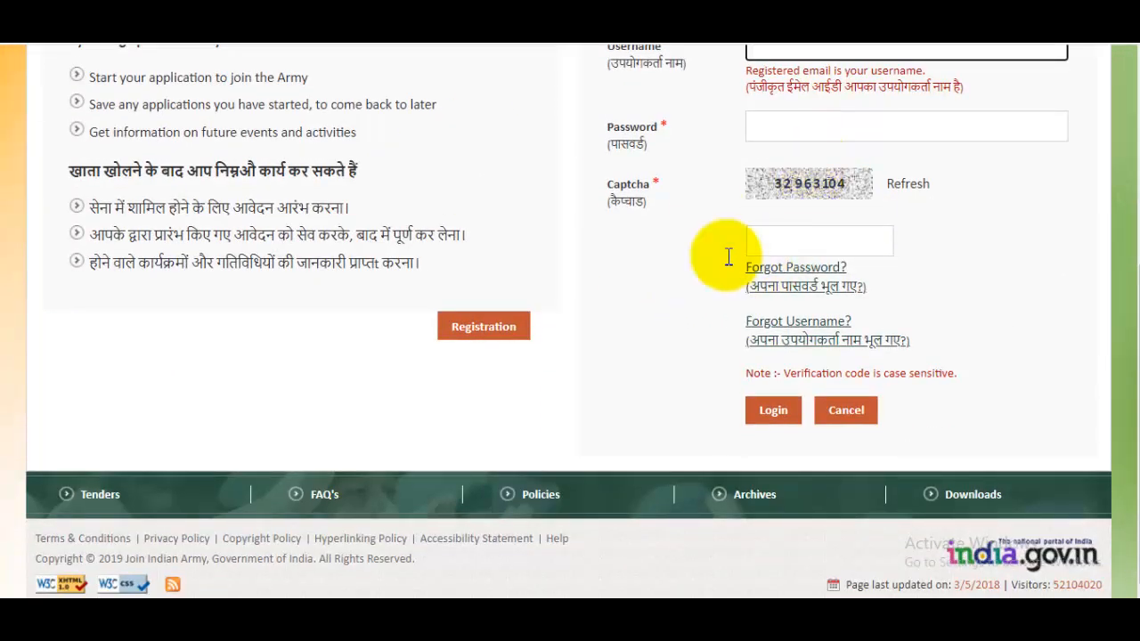
scroll(797, 341, "up", 1)
left_click(498, 417)
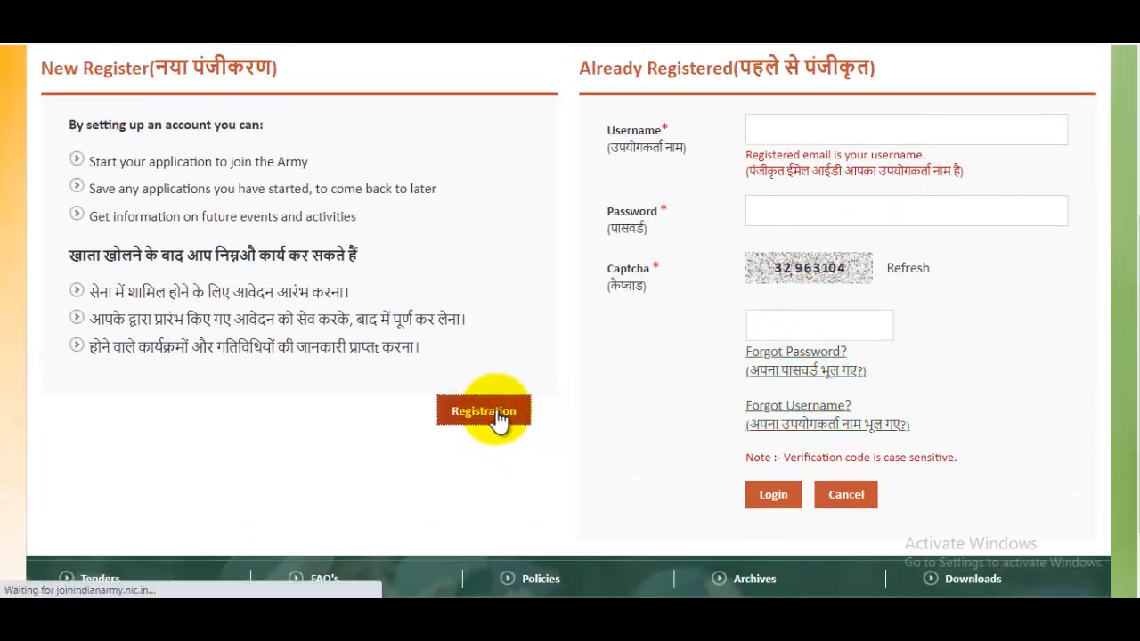
scroll(683, 386, "down", 10)
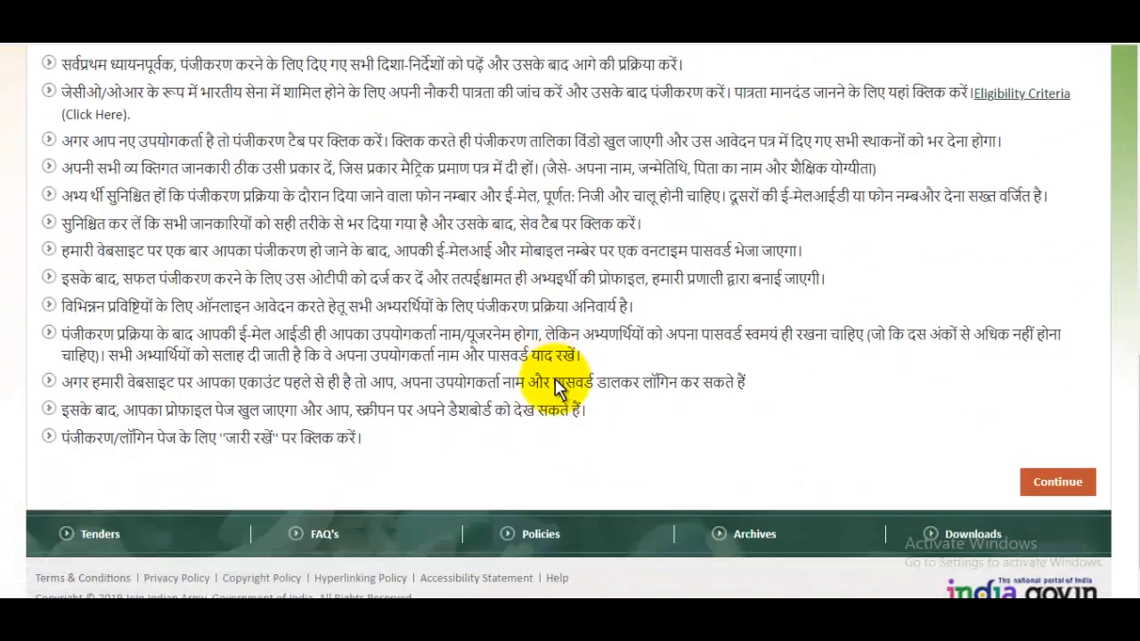
scroll(557, 390, "down", 1)
left_click(1062, 440)
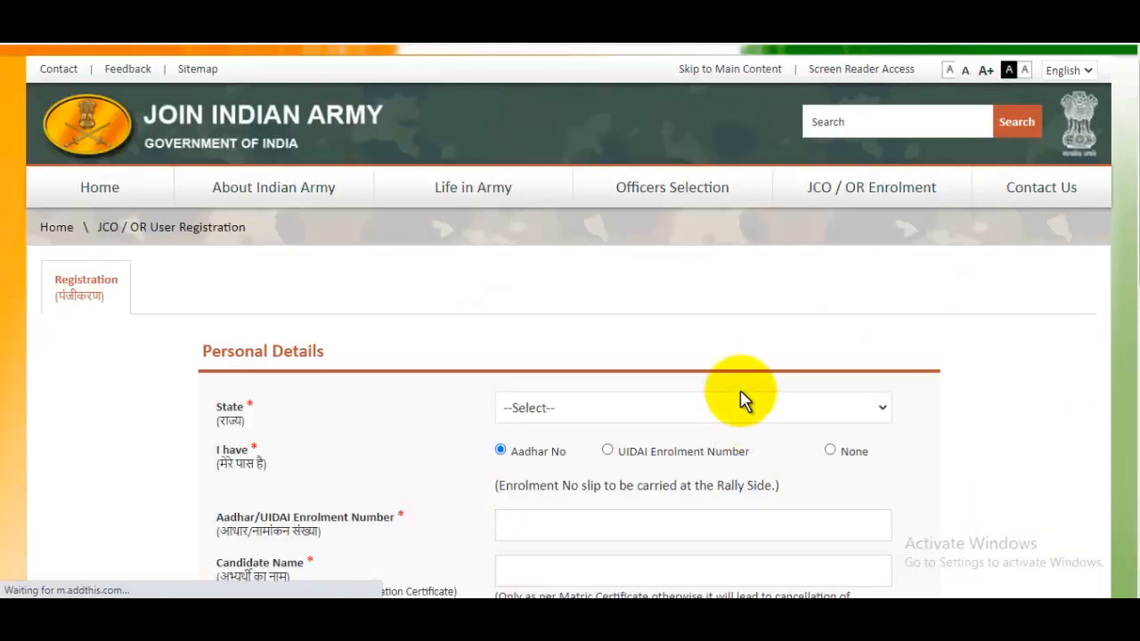
Step: Set the state to RAJASTHAN on the registration form
scroll(744, 396, "down", 2)
left_click(641, 244)
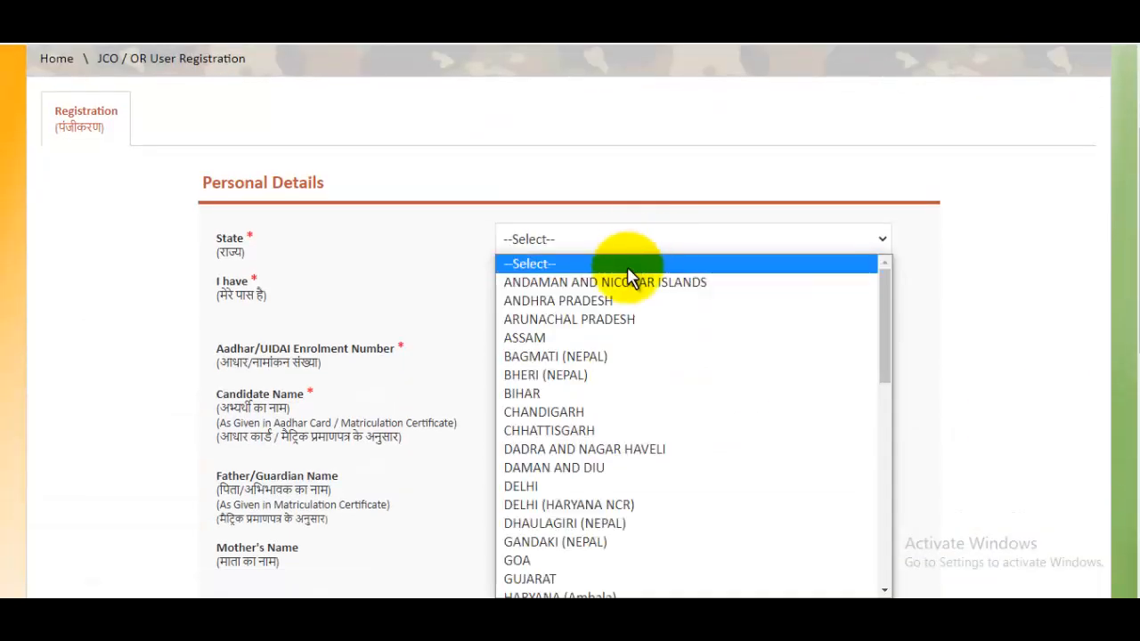
key("r")
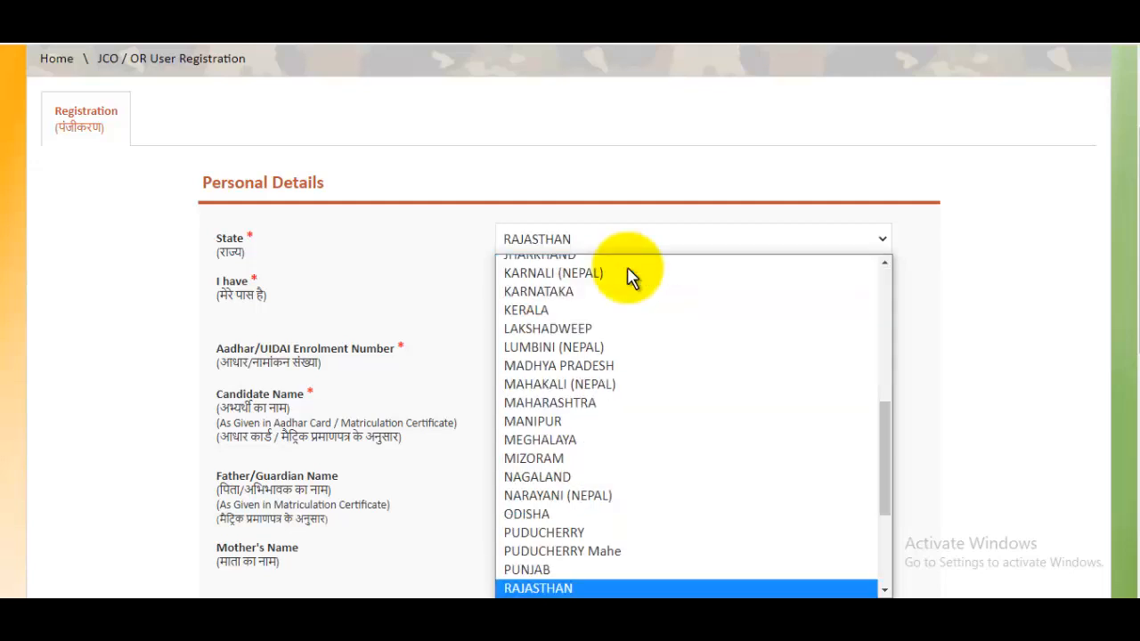
left_click(539, 589)
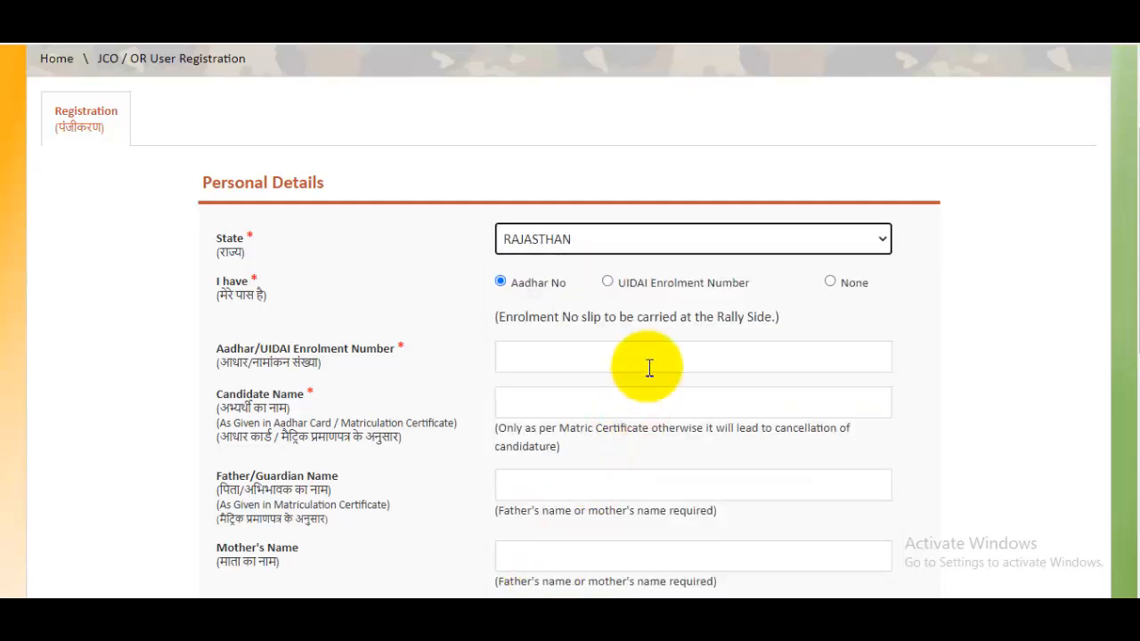
scroll(659, 352, "down", 3)
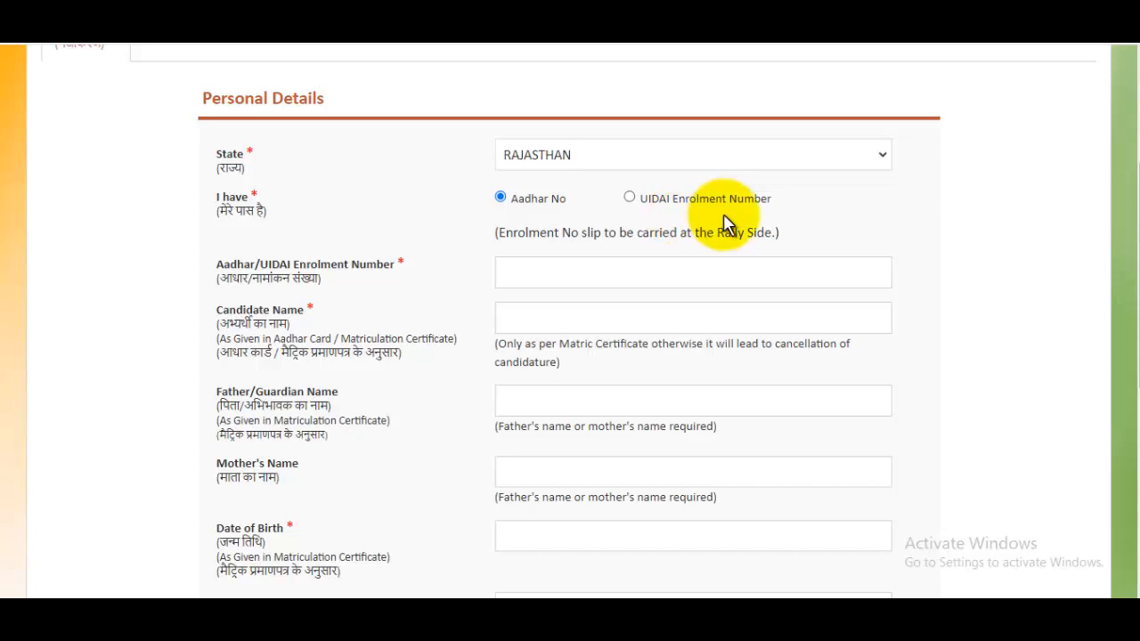
Step: Zoom the page to 125%, enter the candidate's name, and step through the parent name fields to Date of Birth
left_click(560, 267)
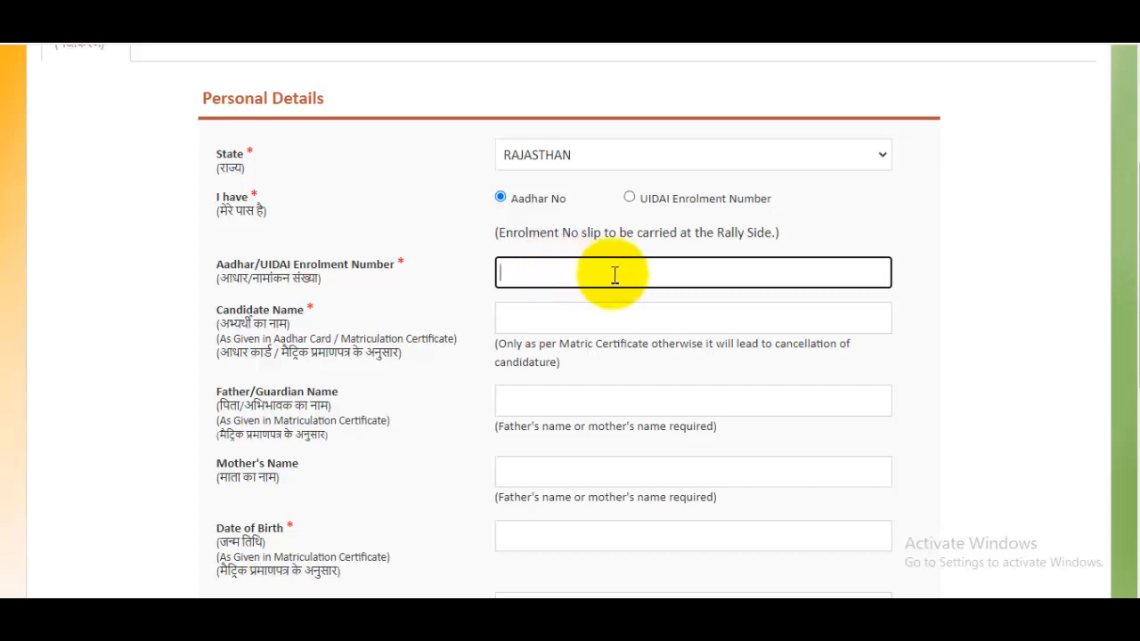
key("ctrl+plus")
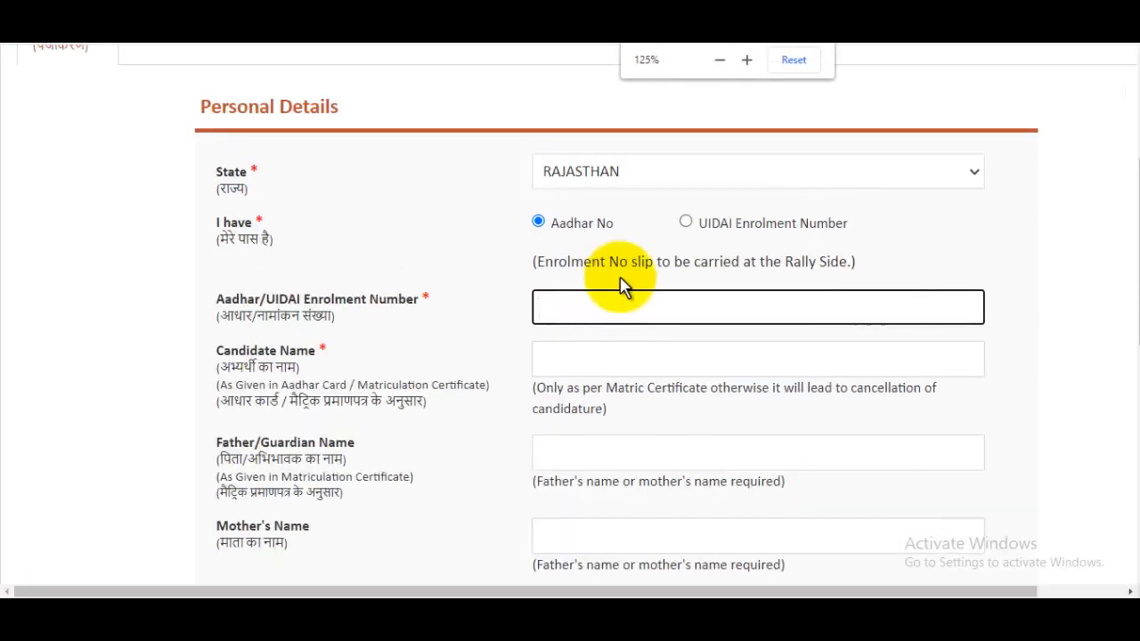
scroll(621, 280, "down", 2)
left_click(600, 187)
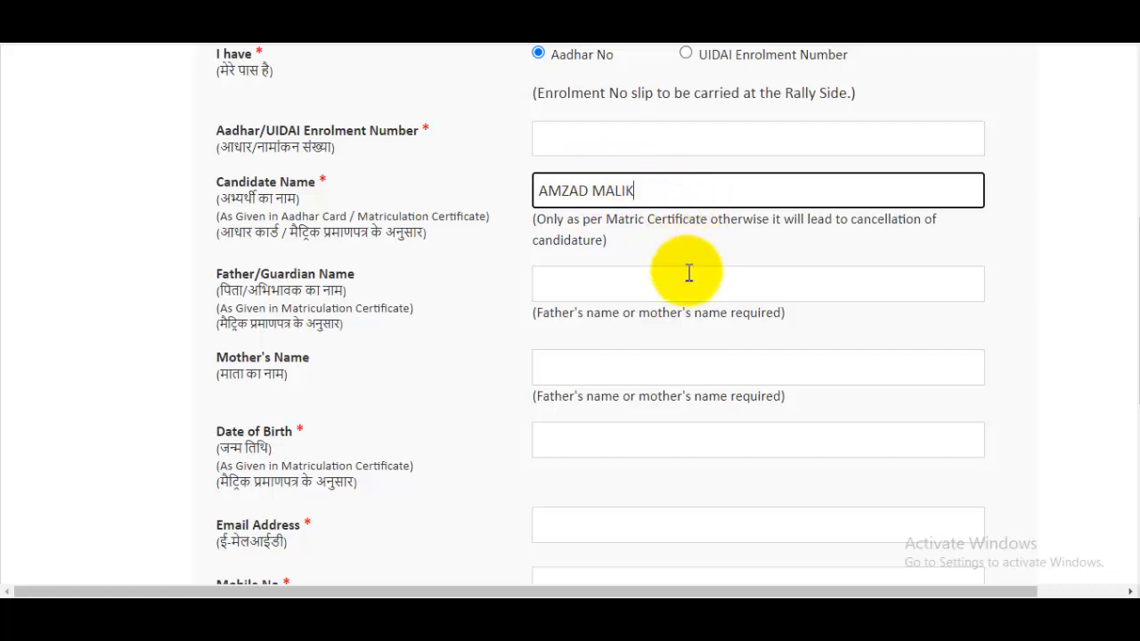
left_click(609, 285)
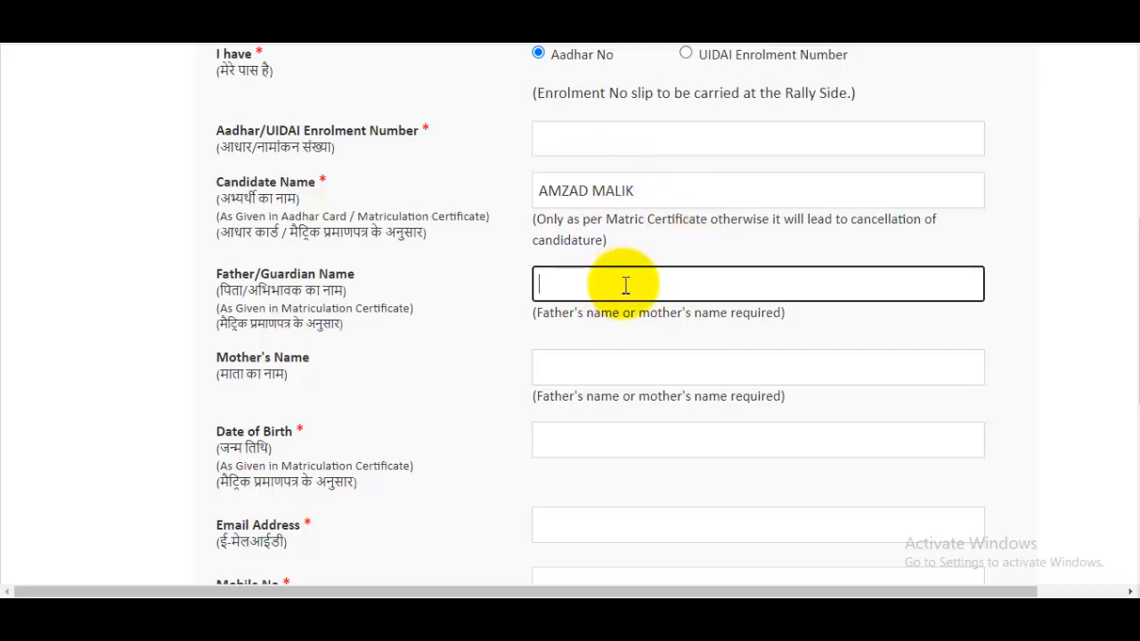
scroll(626, 285, "down", 1)
left_click(669, 288)
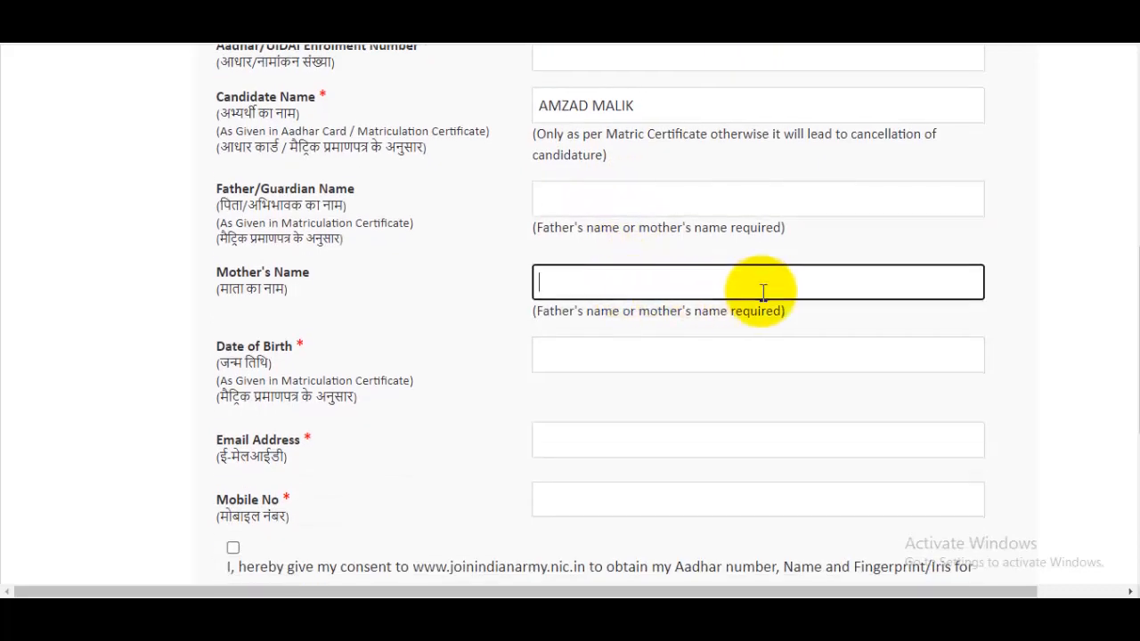
scroll(763, 292, "down", 2)
left_click(577, 190)
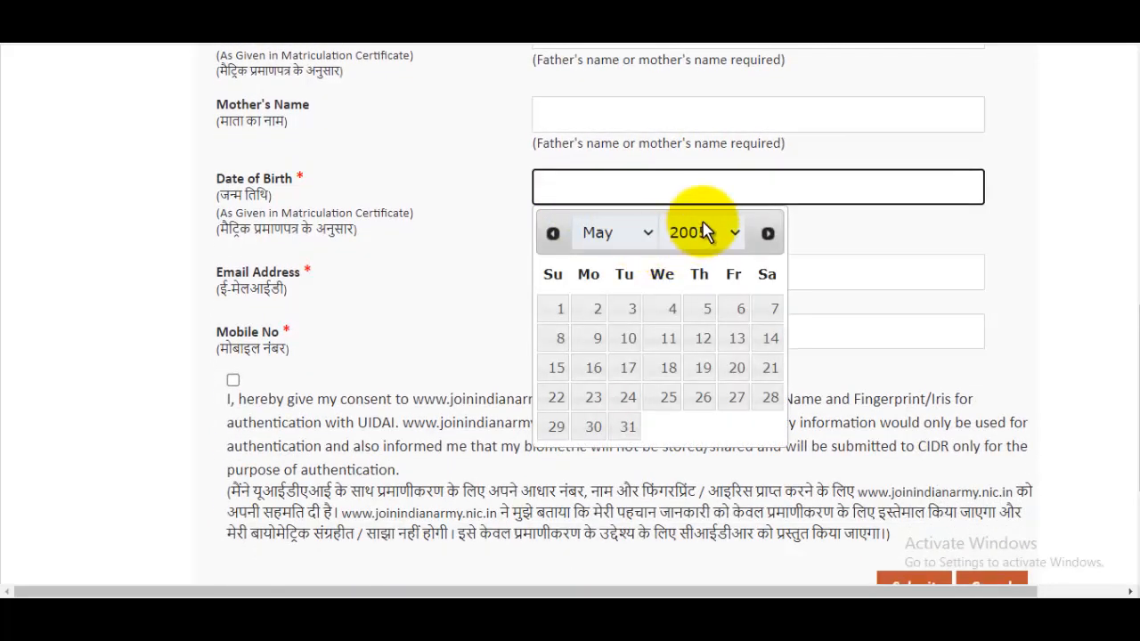
left_click(704, 232)
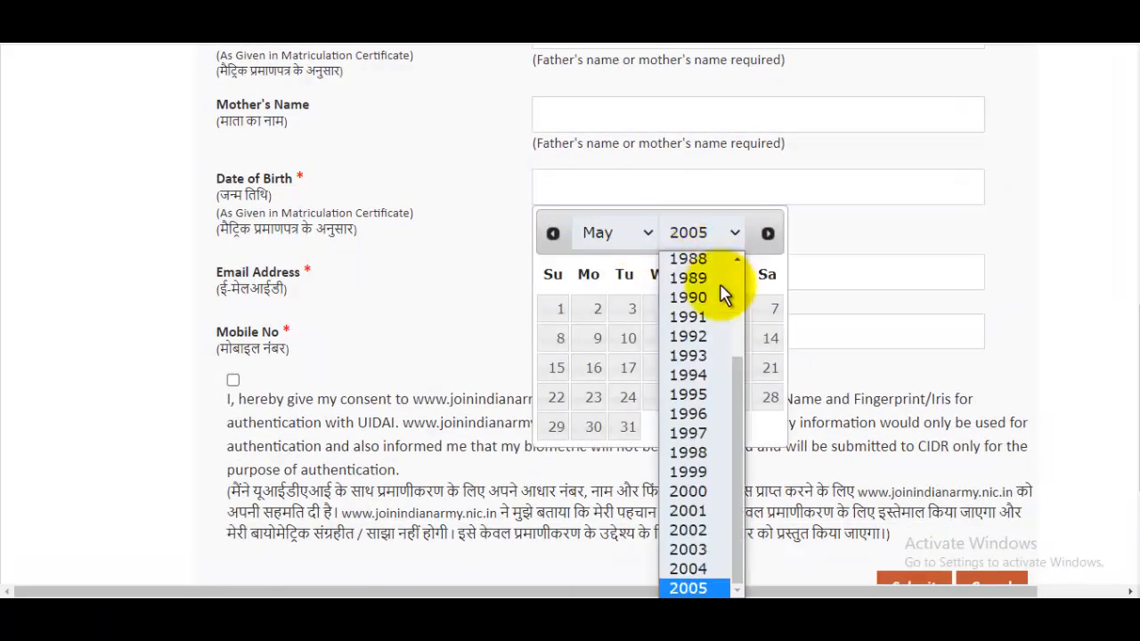
left_click(704, 533)
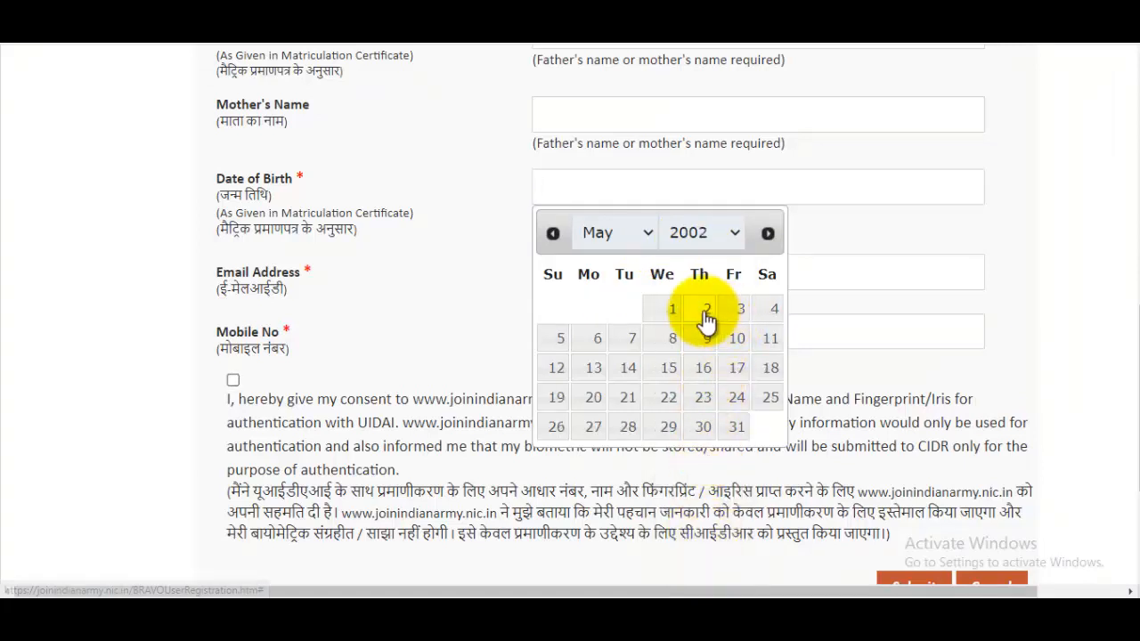
left_click(702, 310)
left_click(596, 282)
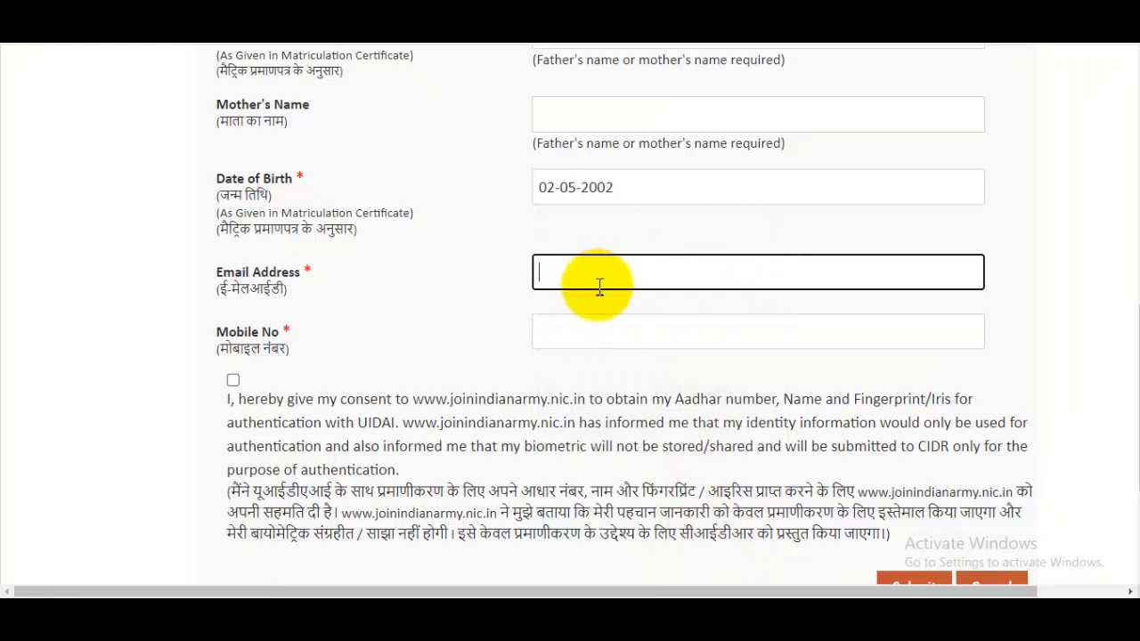
left_click(603, 331)
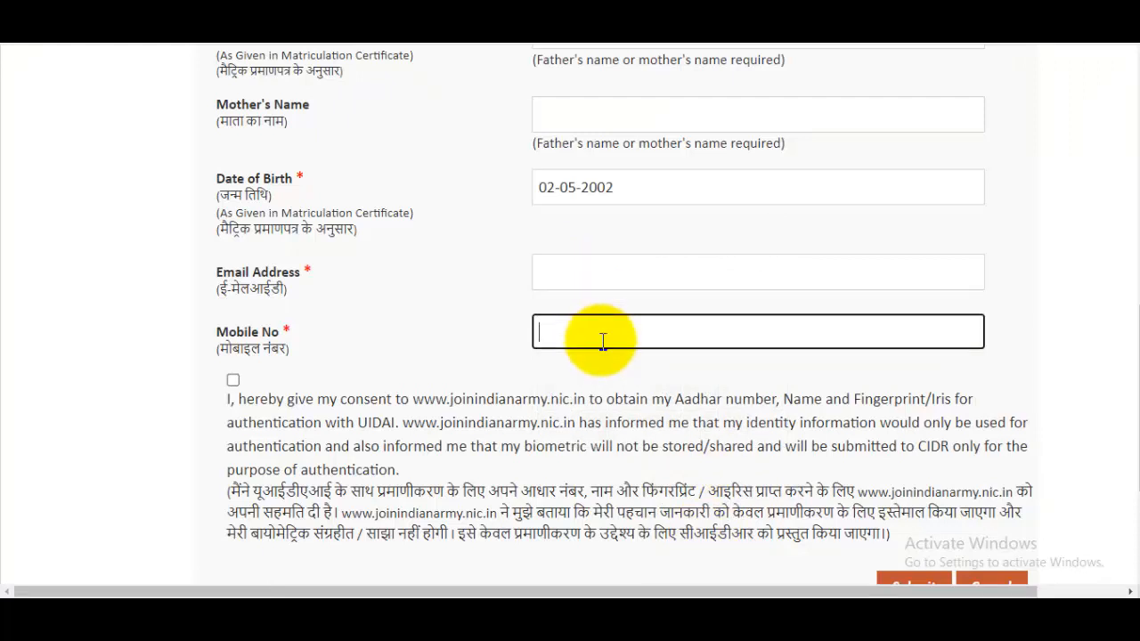
Step: Give consent for Aadhar authentication and submit the personal details to request an OTP
scroll(603, 343, "down", 2)
left_click(232, 212)
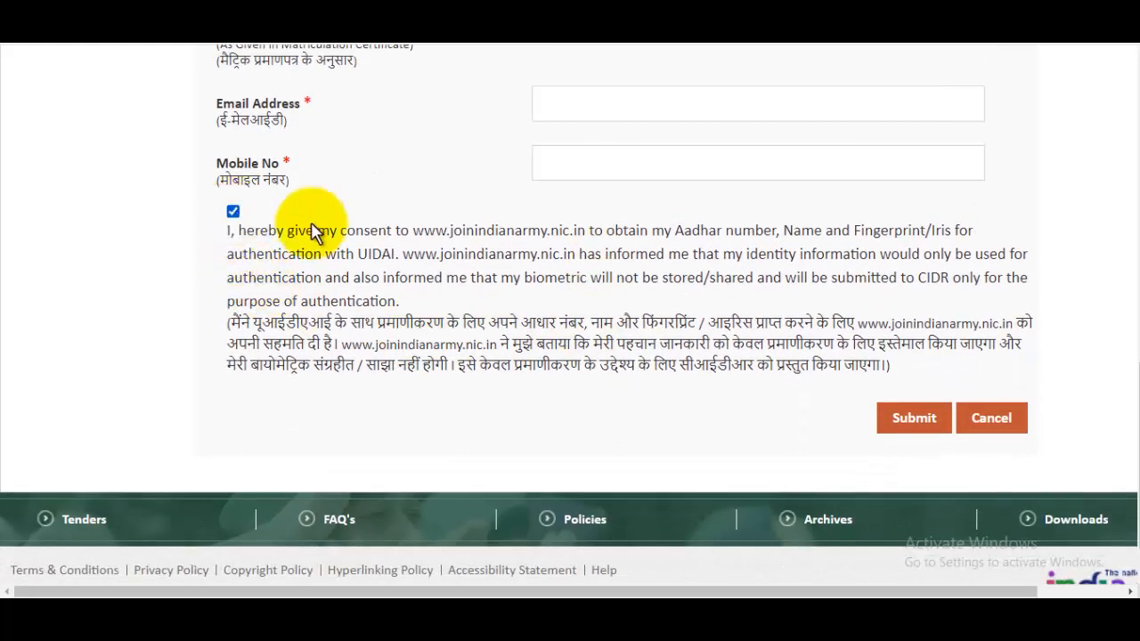
scroll(662, 199, "up", 8)
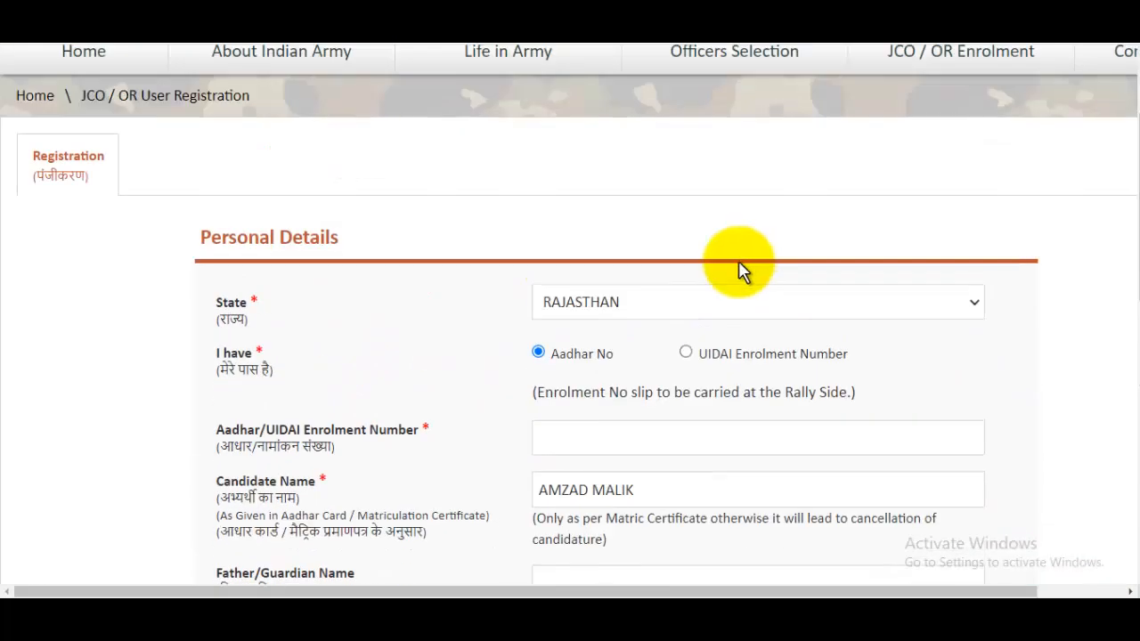
scroll(738, 267, "up", 1)
scroll(730, 303, "down", 10)
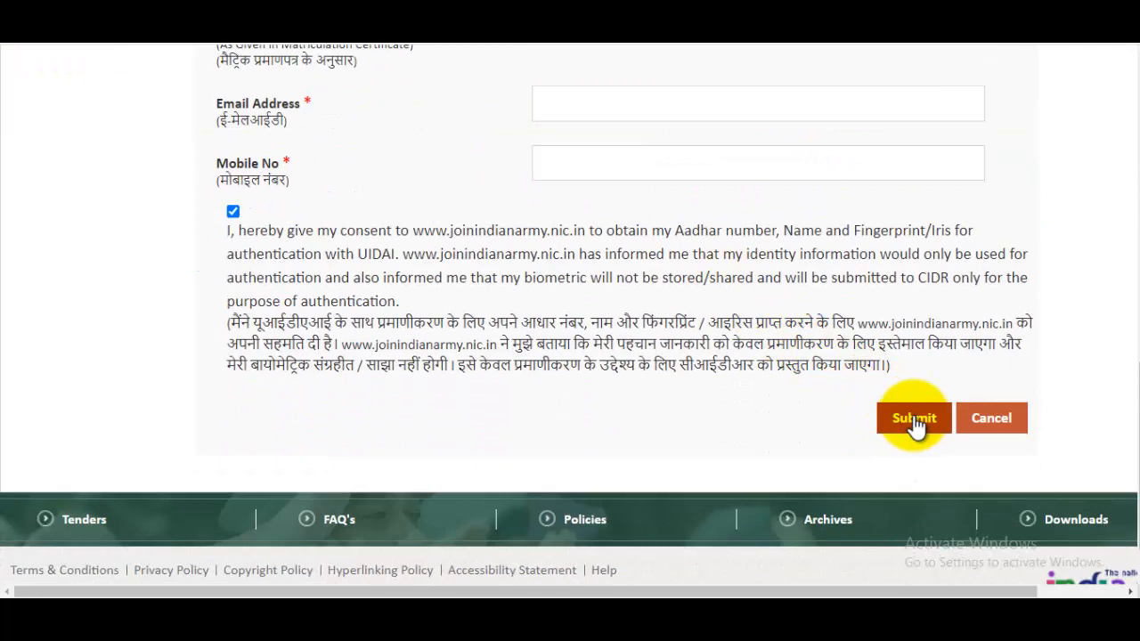
left_click(916, 418)
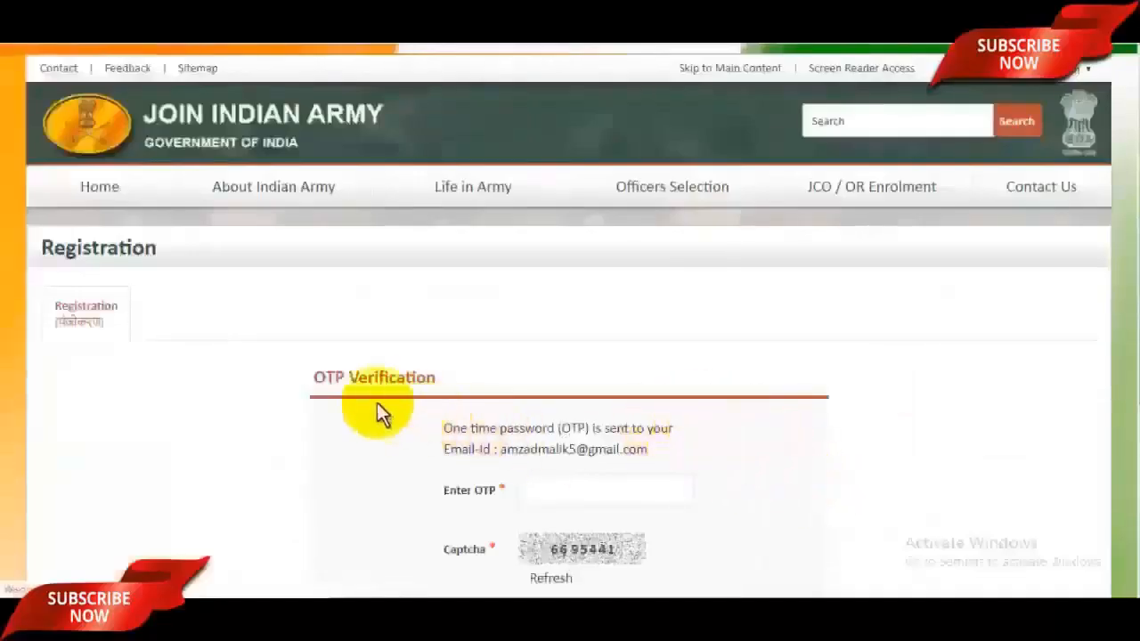
Step: Enter the e-mailed OTP and the captcha code to pass verification
left_click(593, 486)
scroll(1126, 356, "down", 1)
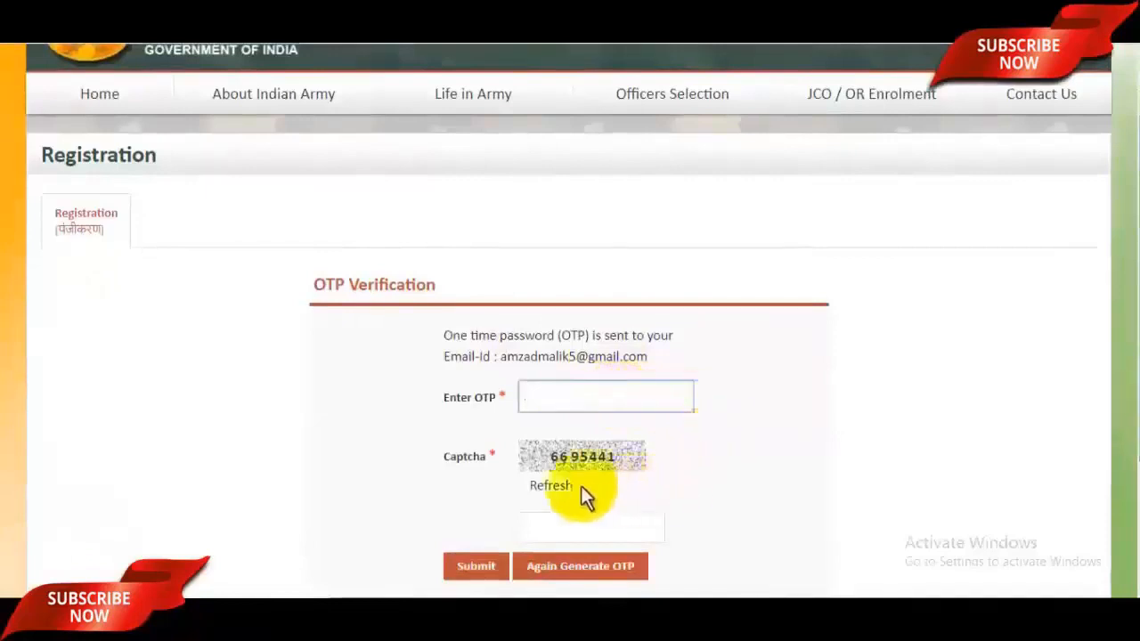
left_click(581, 531)
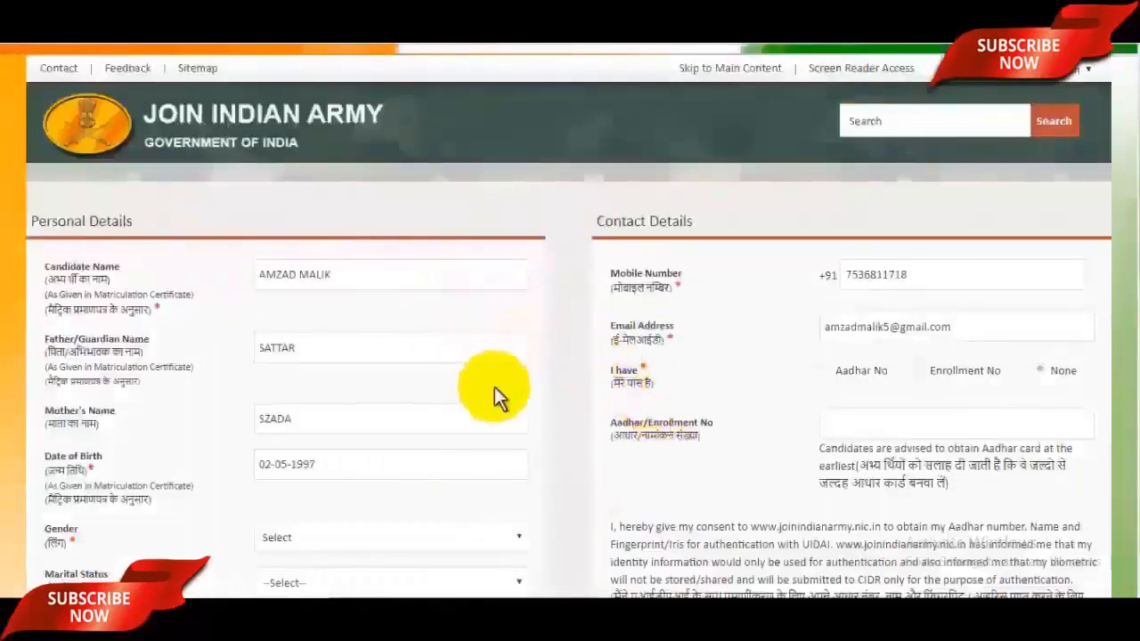
Step: Choose Male in the Gender dropdown and Unmarried in the Marital Status dropdown
scroll(570, 320, "down", 2)
scroll(383, 332, "down", 2)
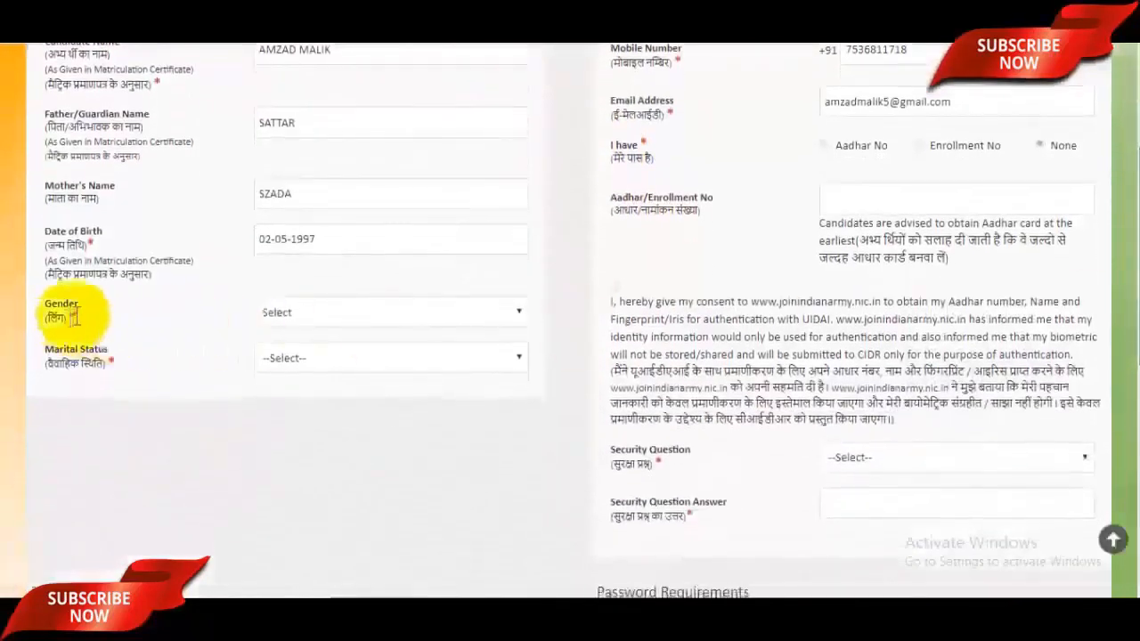
left_click(392, 313)
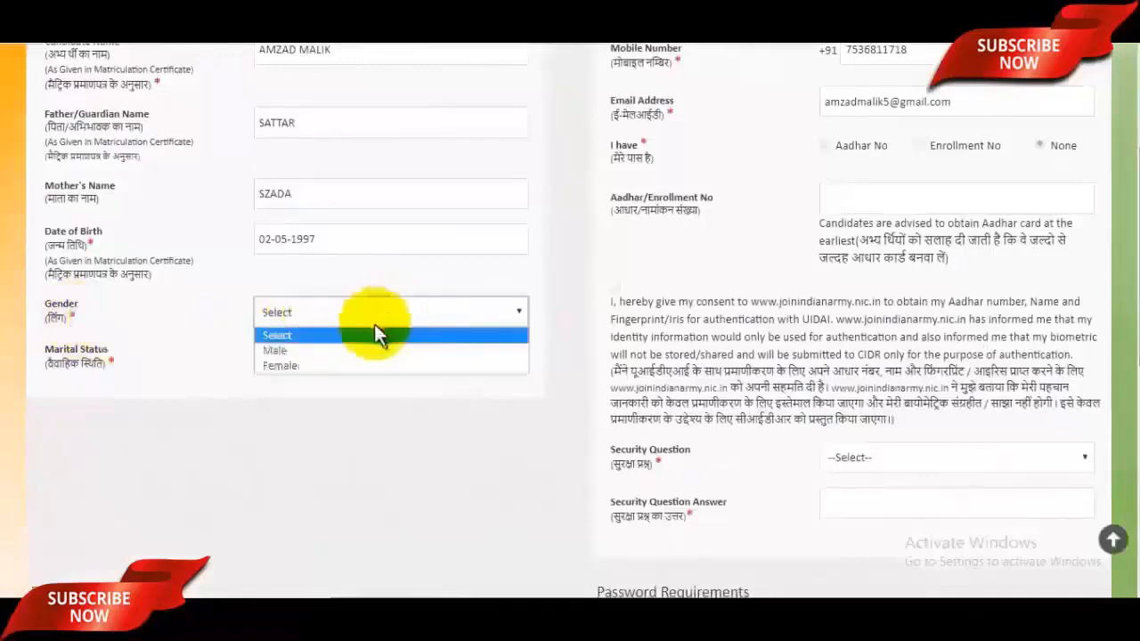
left_click(308, 350)
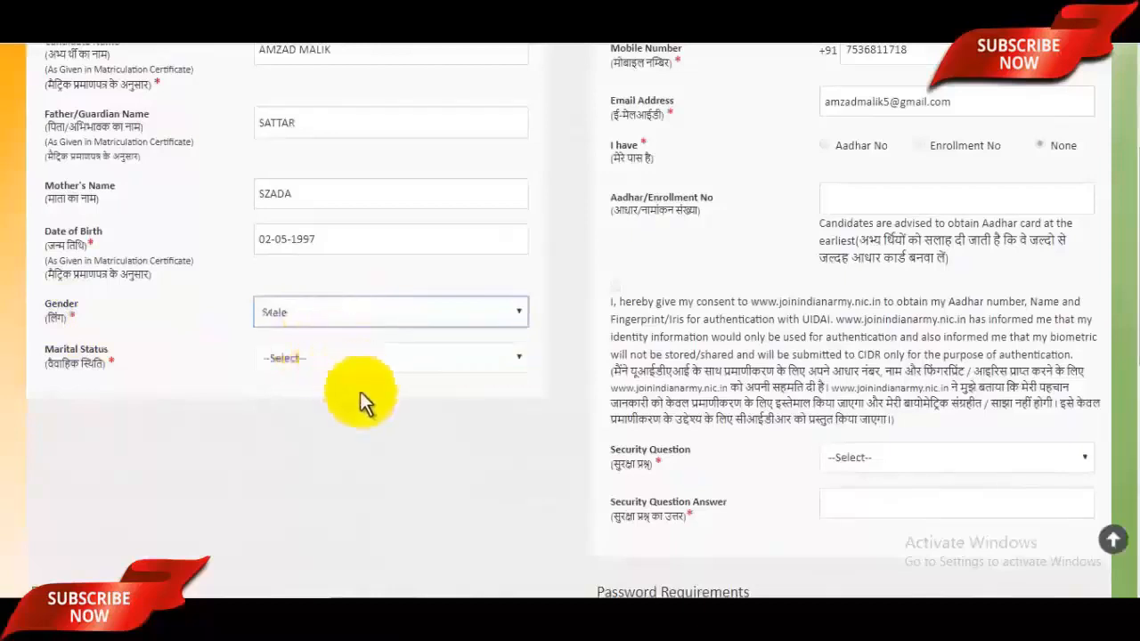
left_click(285, 357)
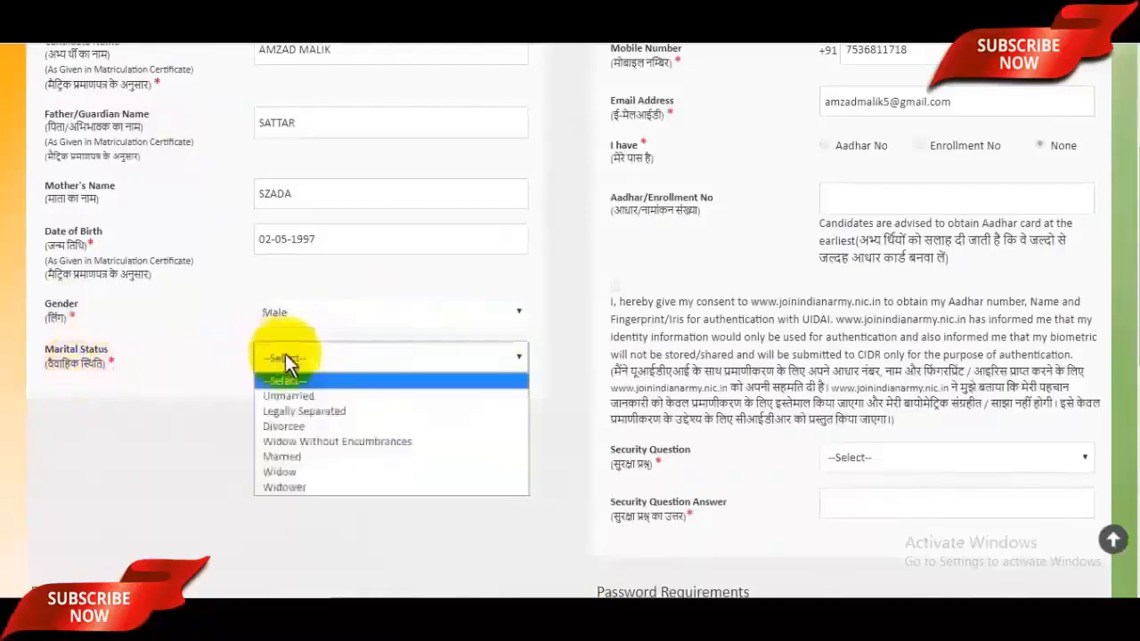
left_click(292, 396)
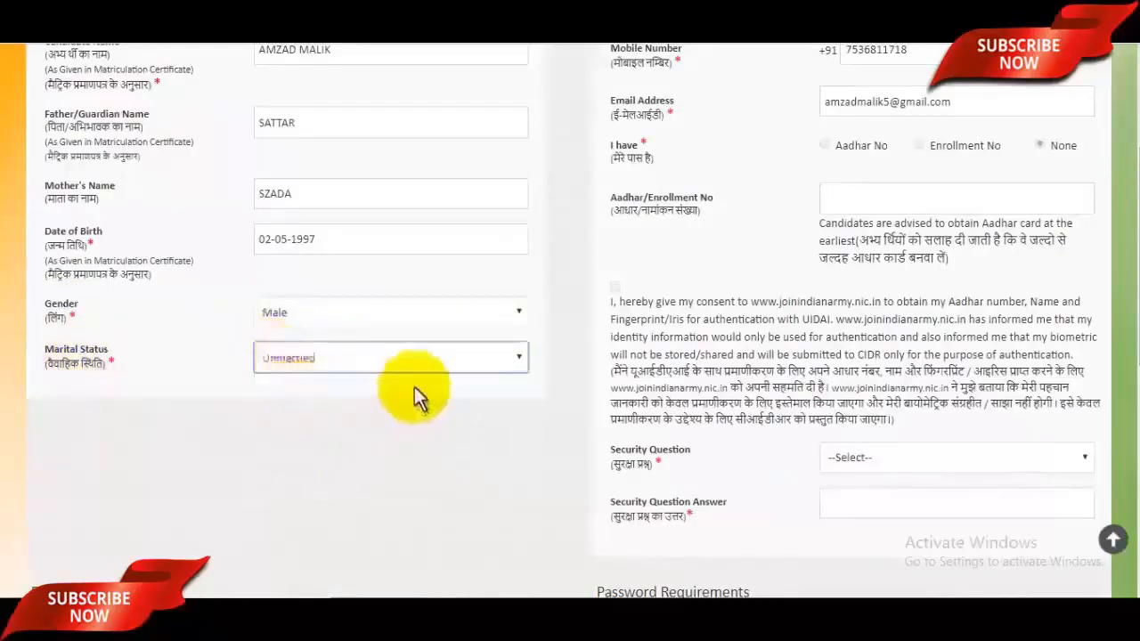
scroll(1133, 401, "down", 3)
scroll(1132, 401, "down", 1)
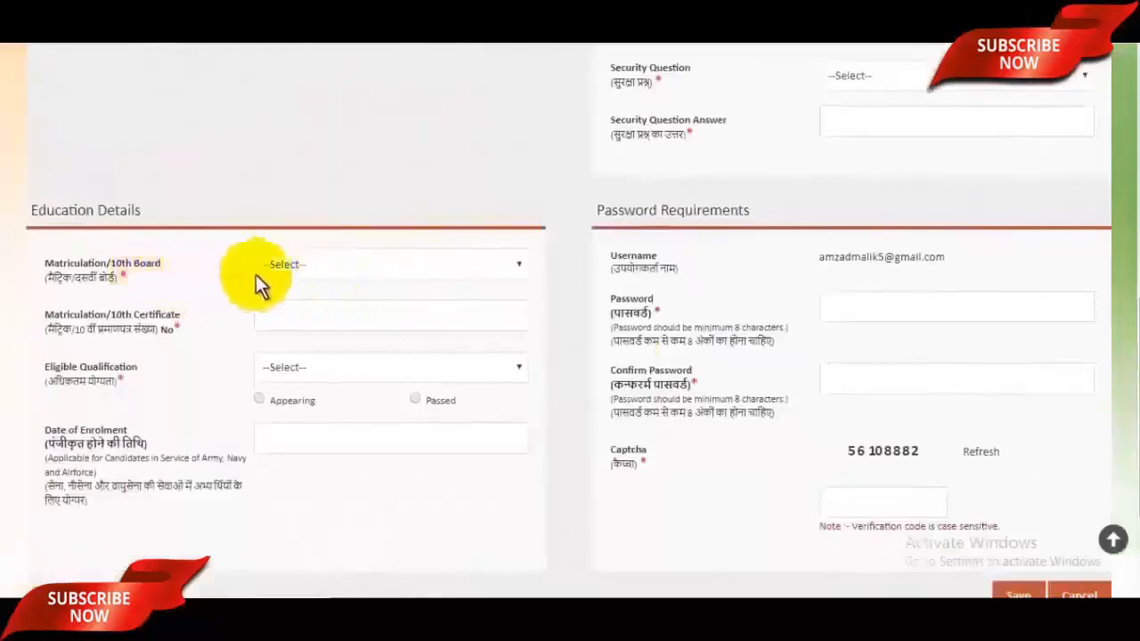
left_click(361, 265)
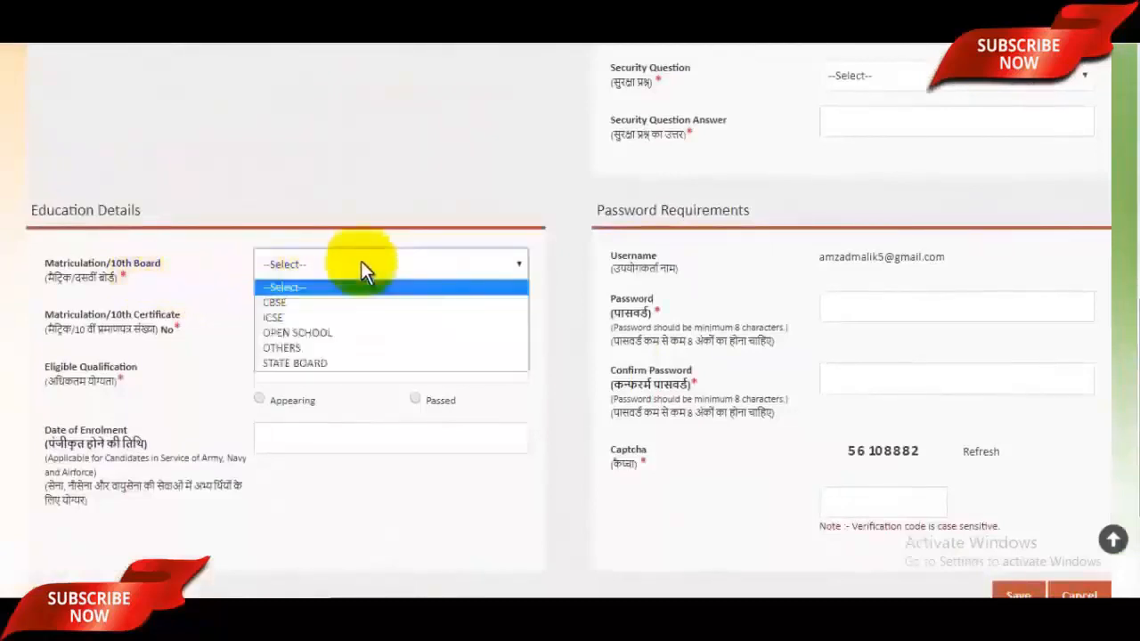
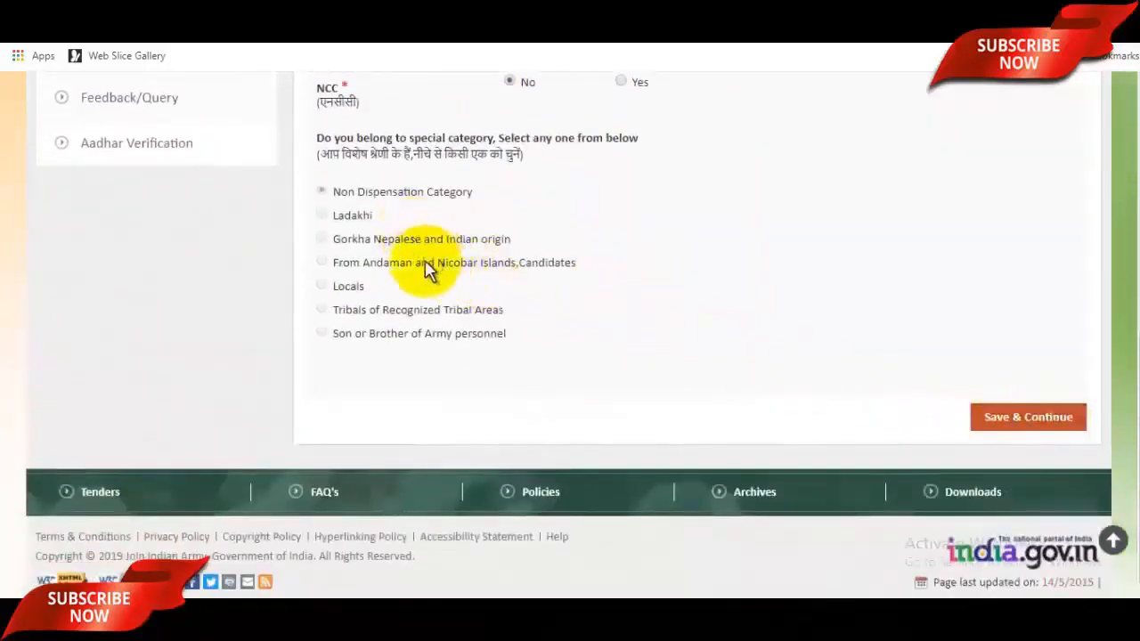
Step: Clear the accidental text highlight on the saved NCC and special category details page
left_click_drag(504, 329, 362, 239)
left_click(601, 322)
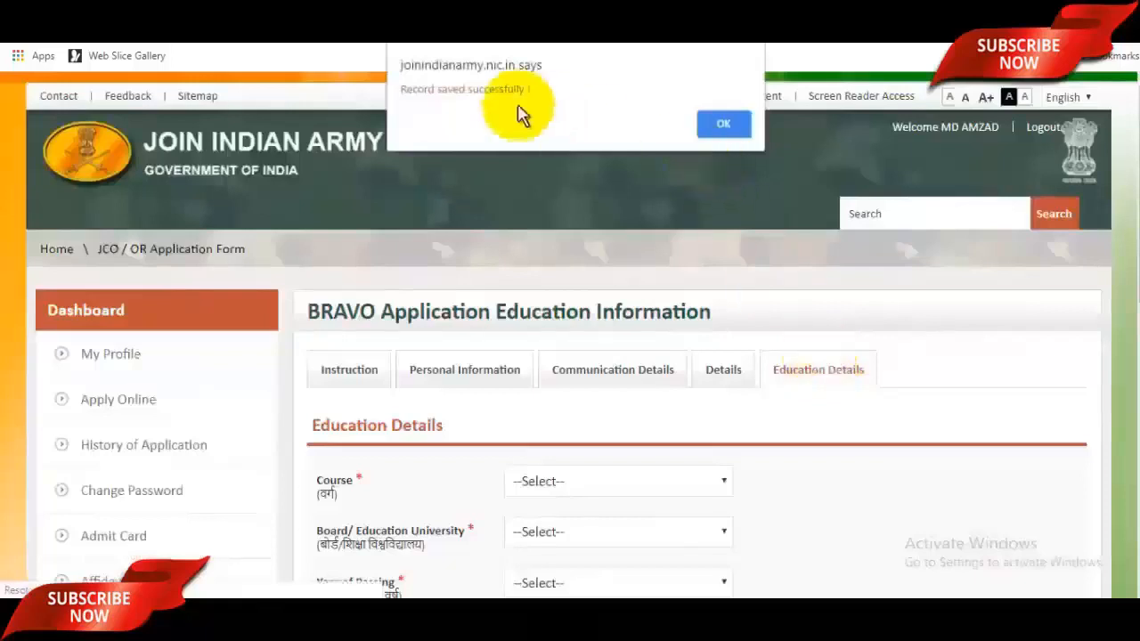
Step: Dismiss the save alert and select 10th as the Course and CBSE as the Board
left_click(725, 123)
scroll(819, 351, "down", 2)
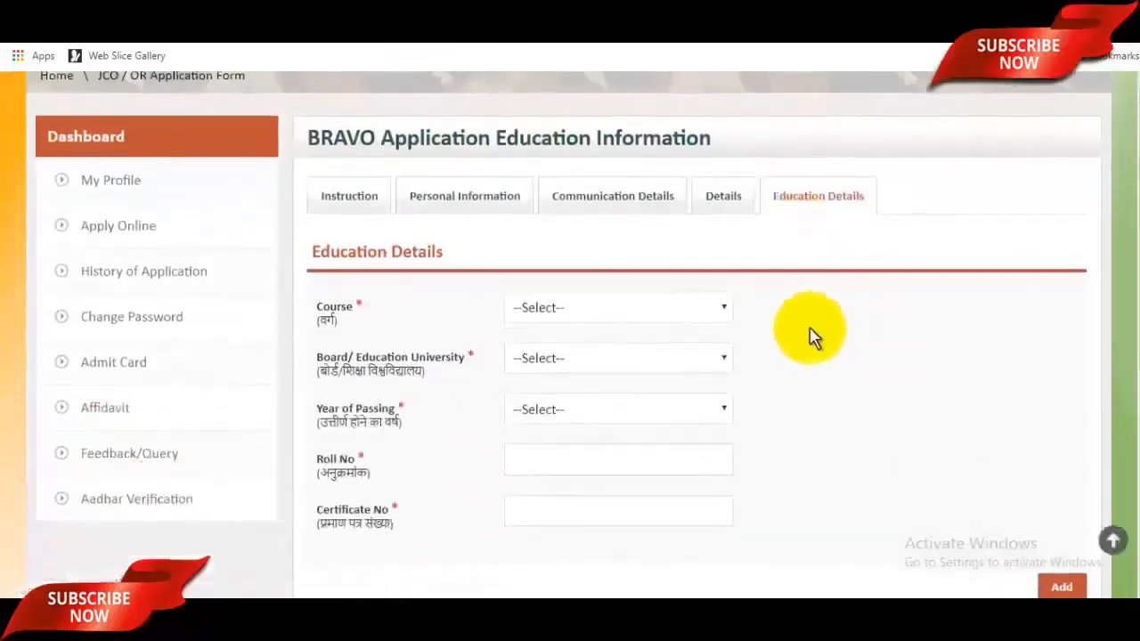
scroll(811, 336, "down", 2)
scroll(812, 337, "up", 2)
scroll(813, 335, "up", 1)
scroll(802, 329, "down", 2)
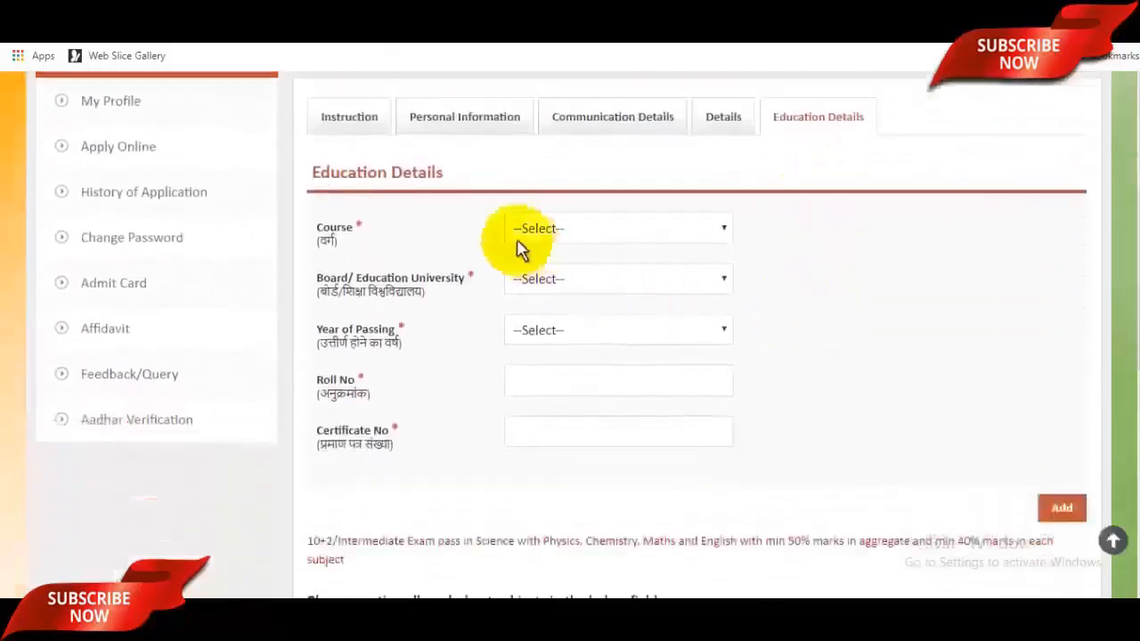
left_click(566, 233)
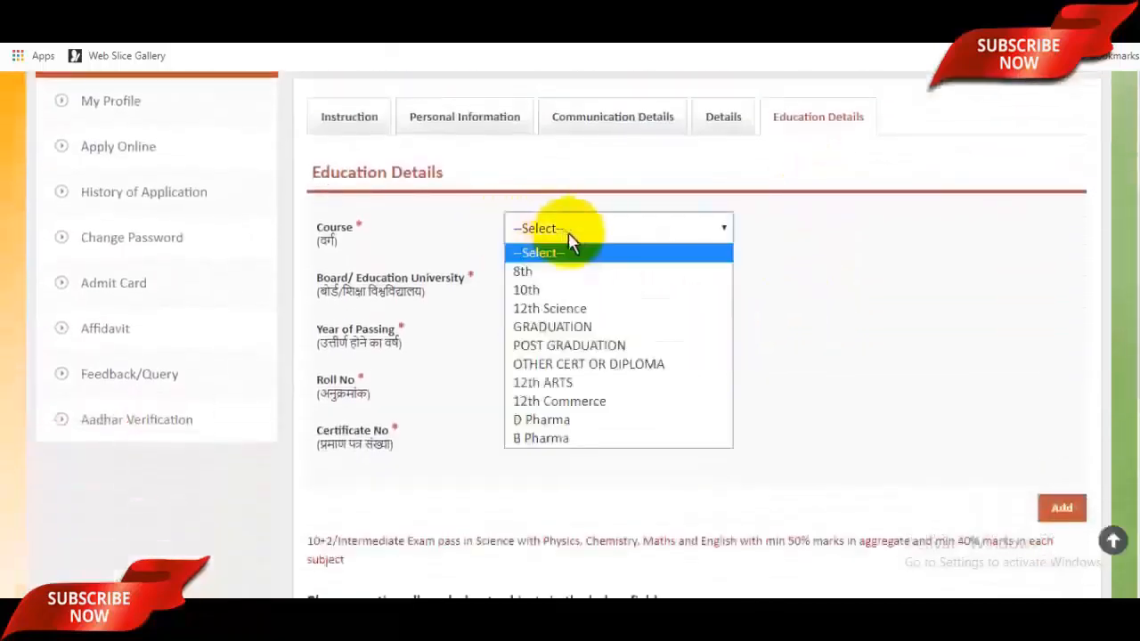
left_click(557, 290)
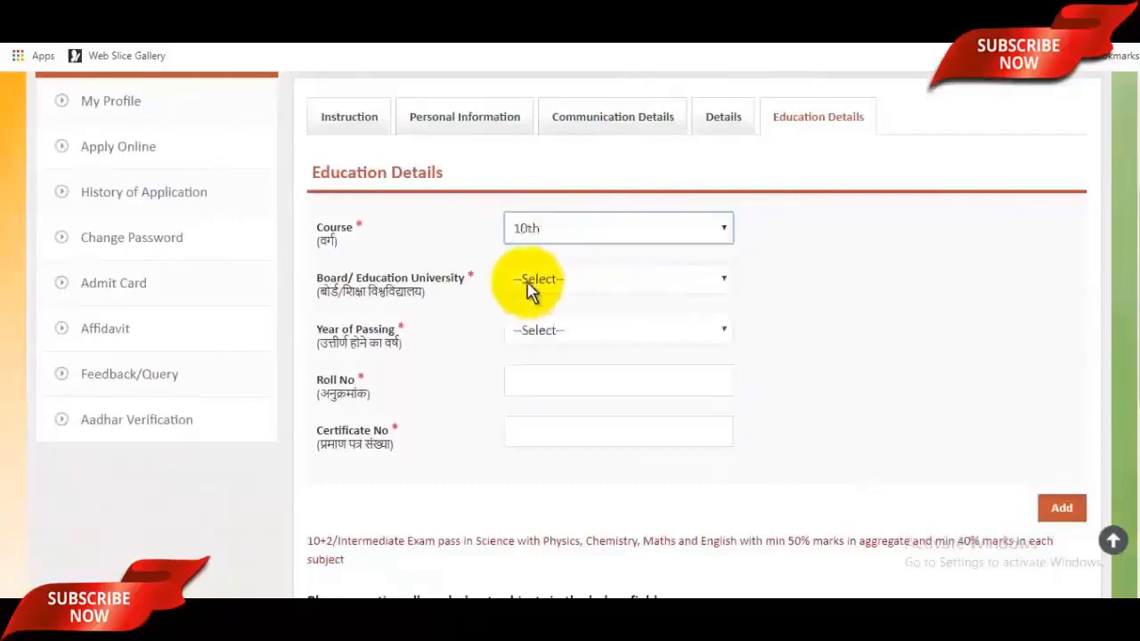
left_click(611, 282)
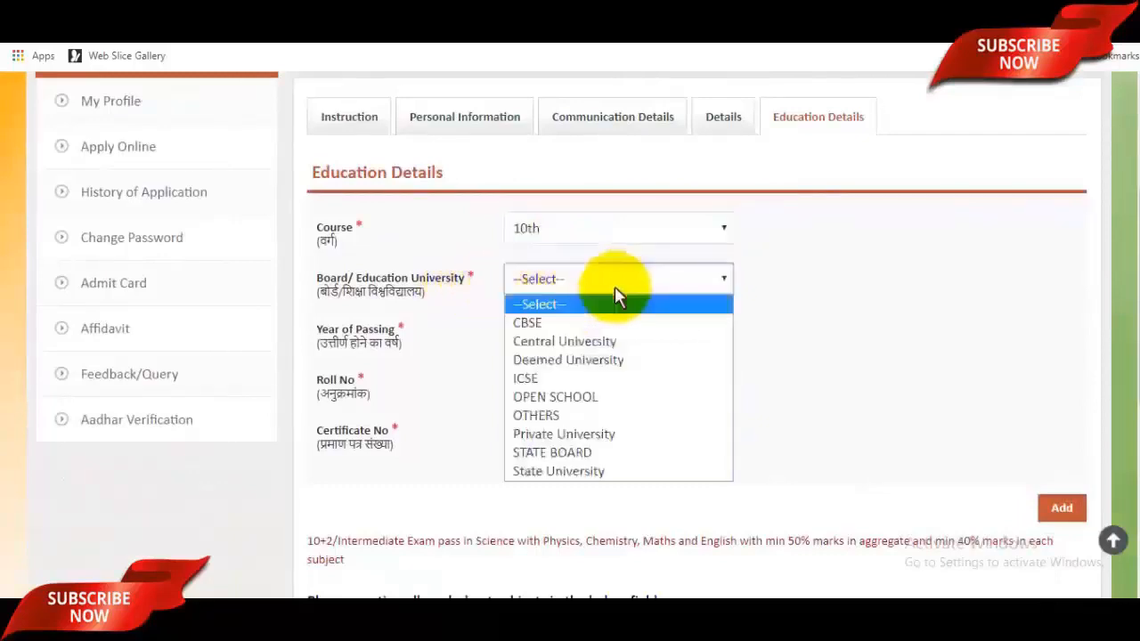
left_click(582, 326)
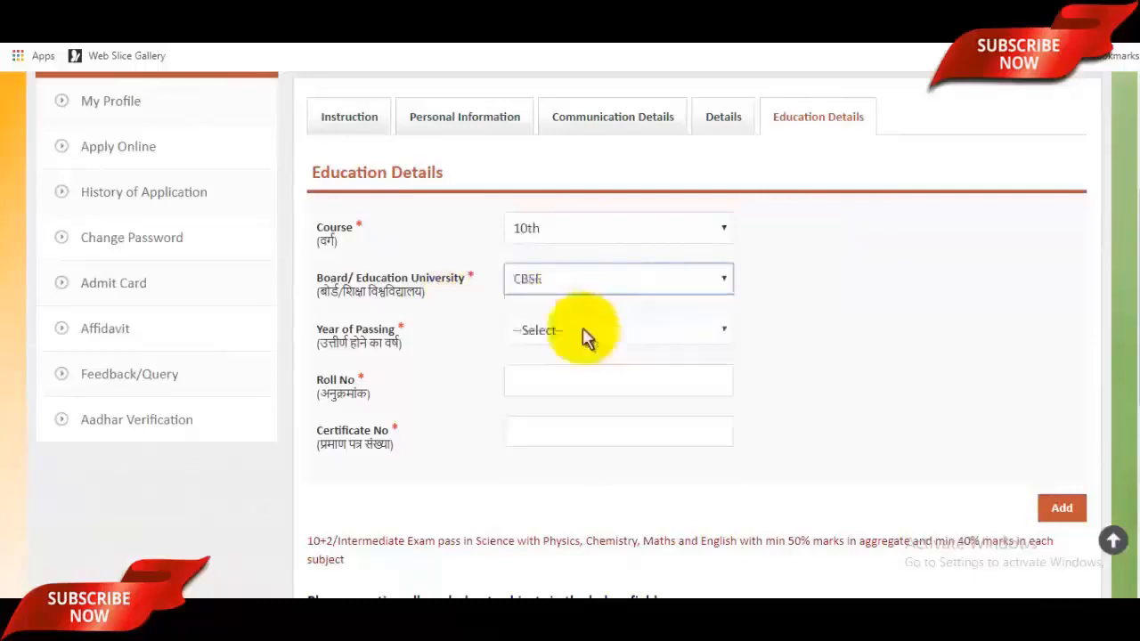
Step: Set Year of Passing to 2012, enter the roll number and add the 10th record
left_click(574, 343)
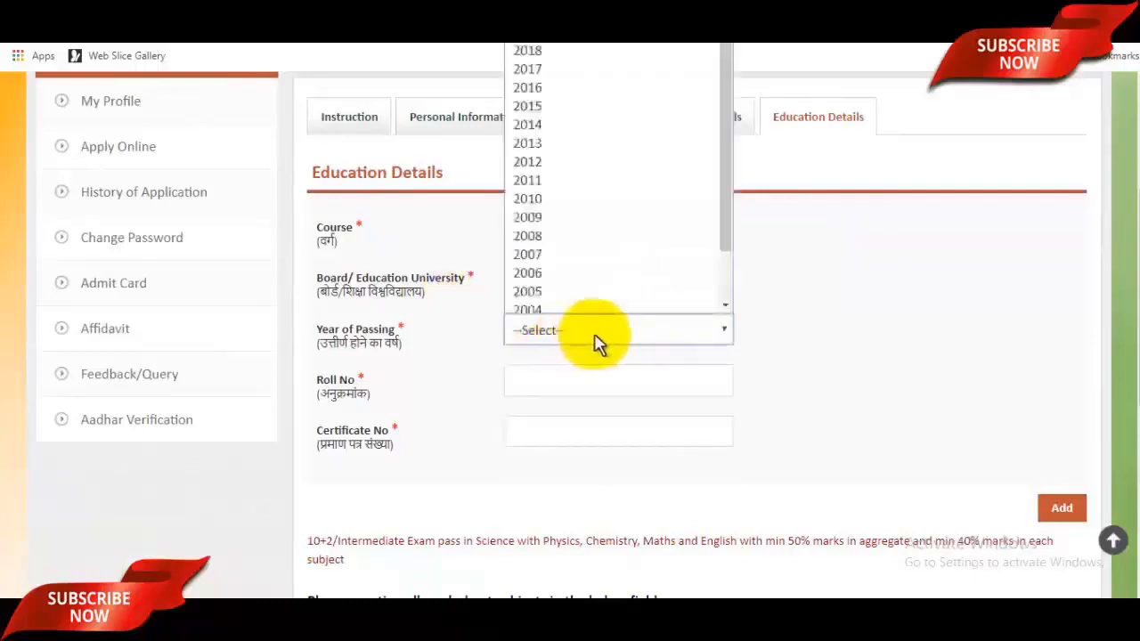
scroll(580, 272, "down", 1)
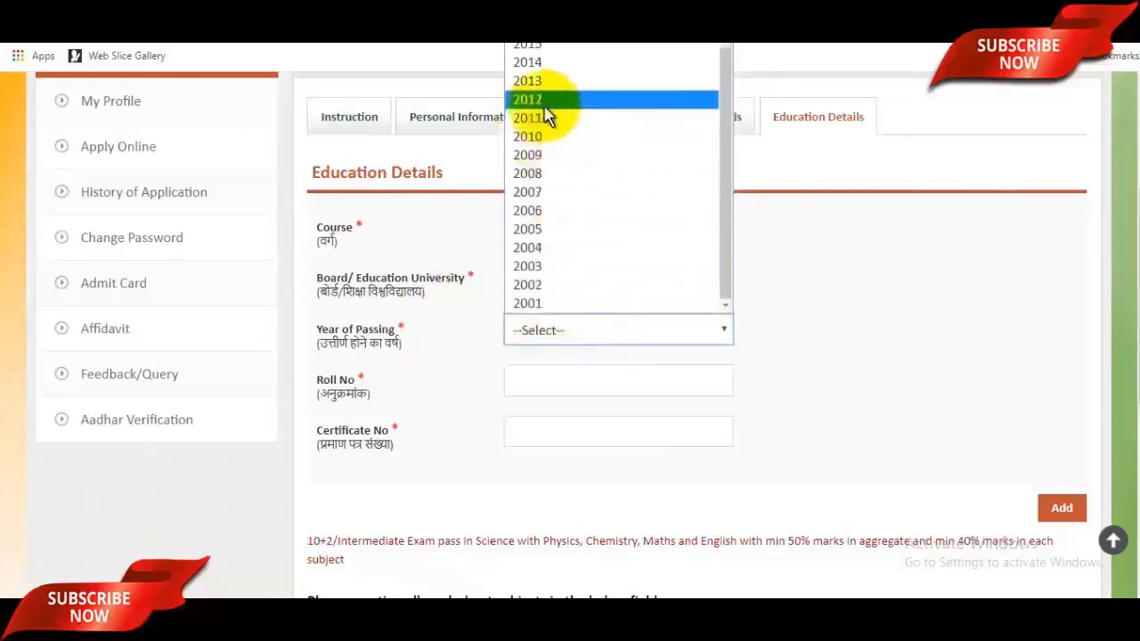
left_click(543, 101)
left_click(583, 384)
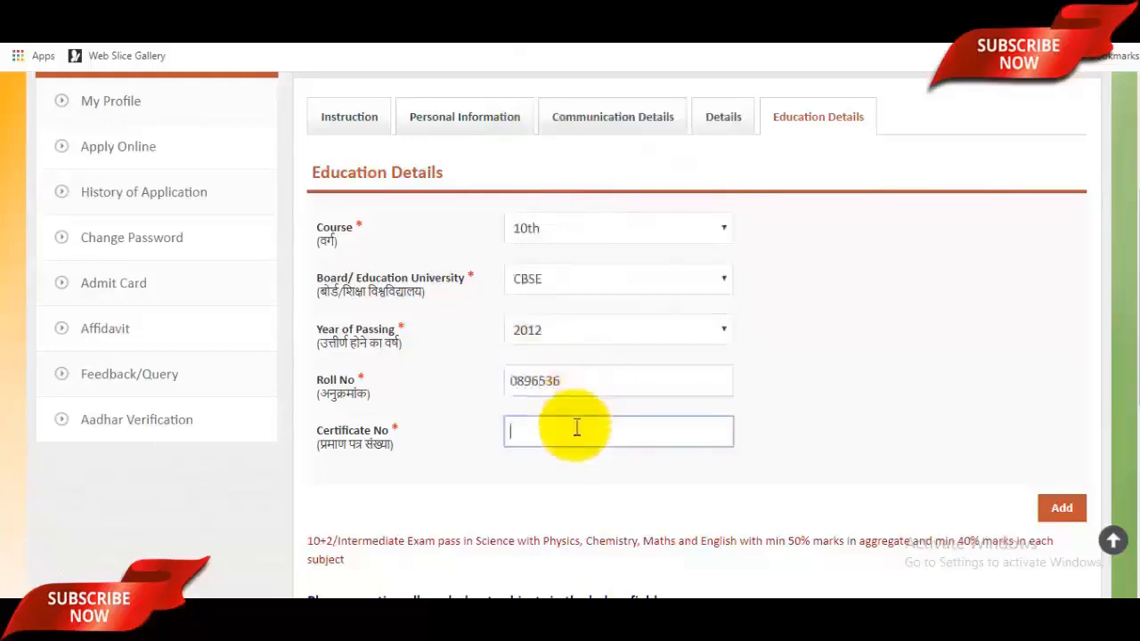
scroll(577, 428, "down", 2)
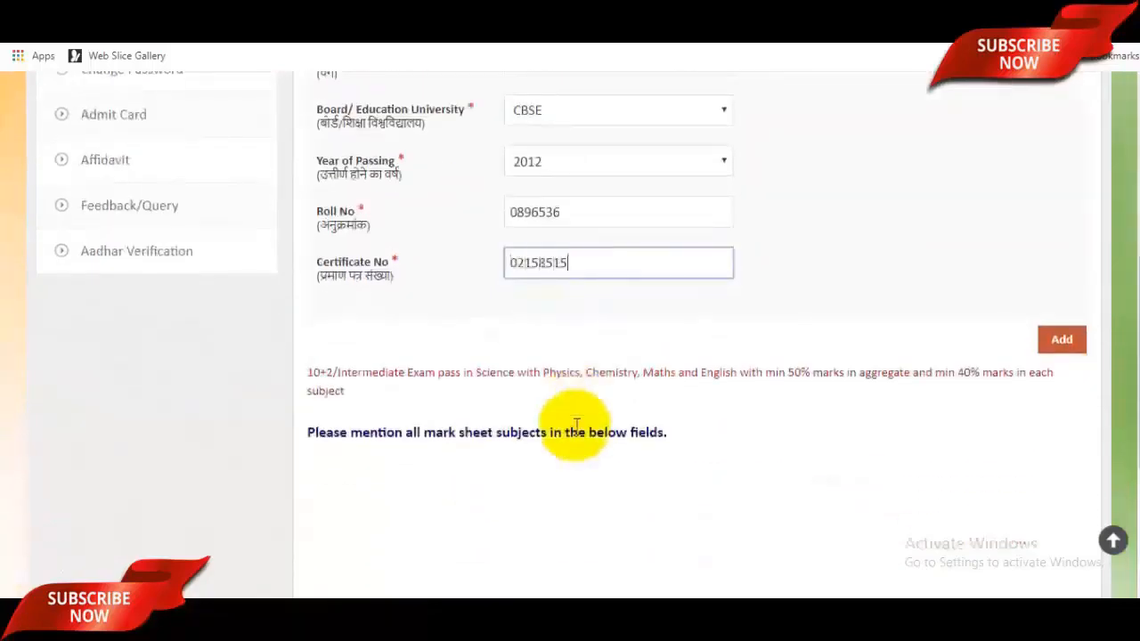
scroll(591, 433, "down", 2)
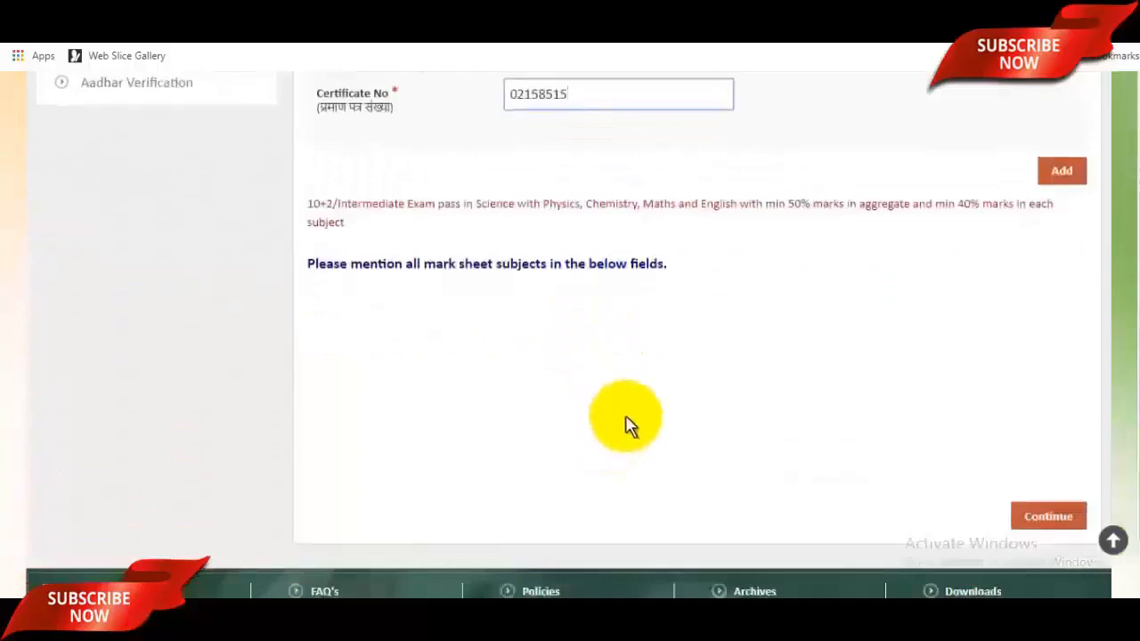
left_click(1060, 174)
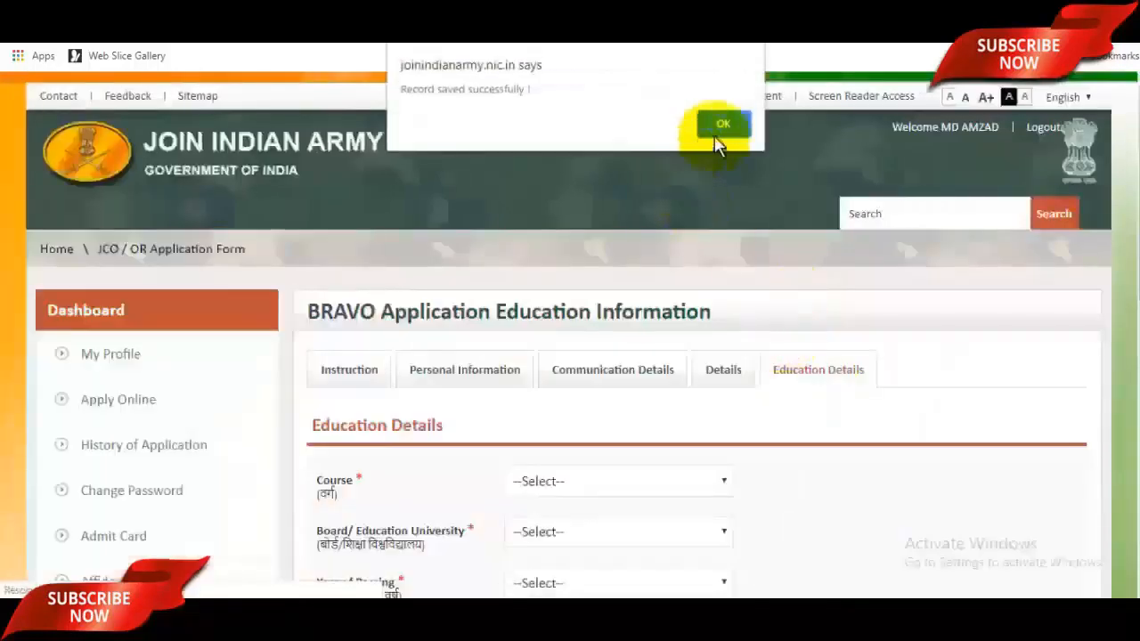
Step: Add an English row with 89 marks out of 100 to the 10th mark sheet
left_click(721, 125)
scroll(726, 403, "down", 7)
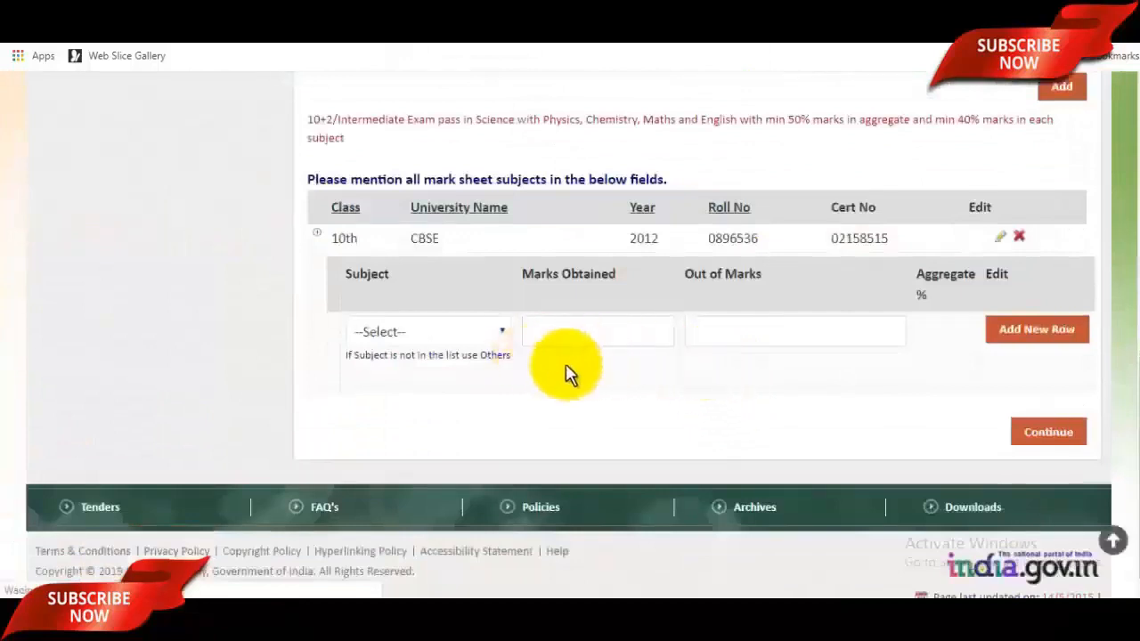
left_click(436, 335)
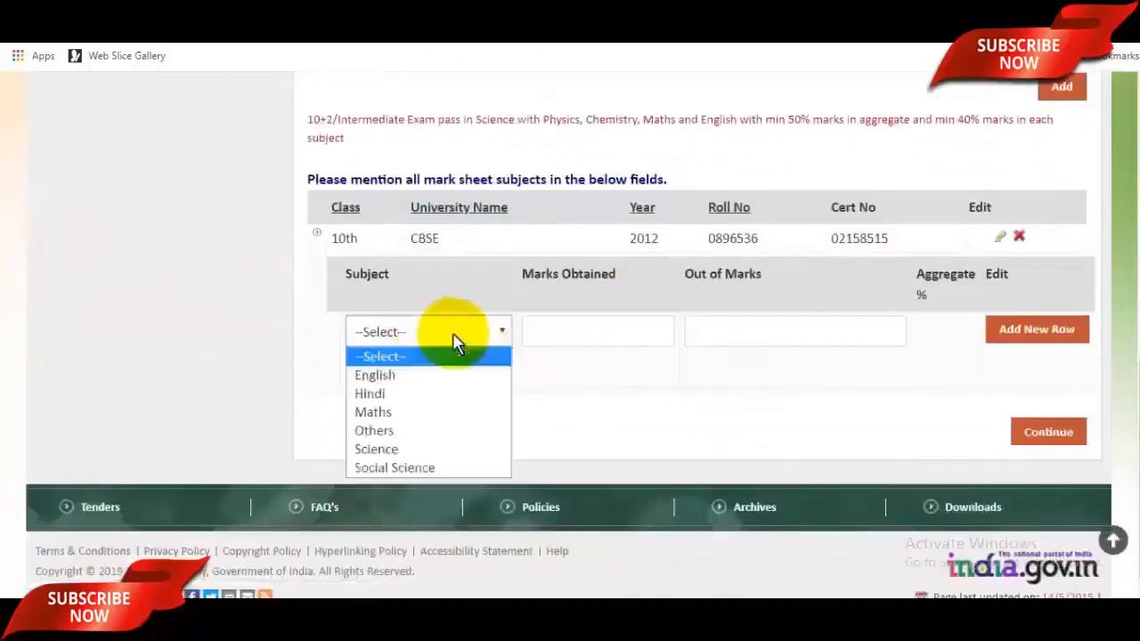
left_click(413, 383)
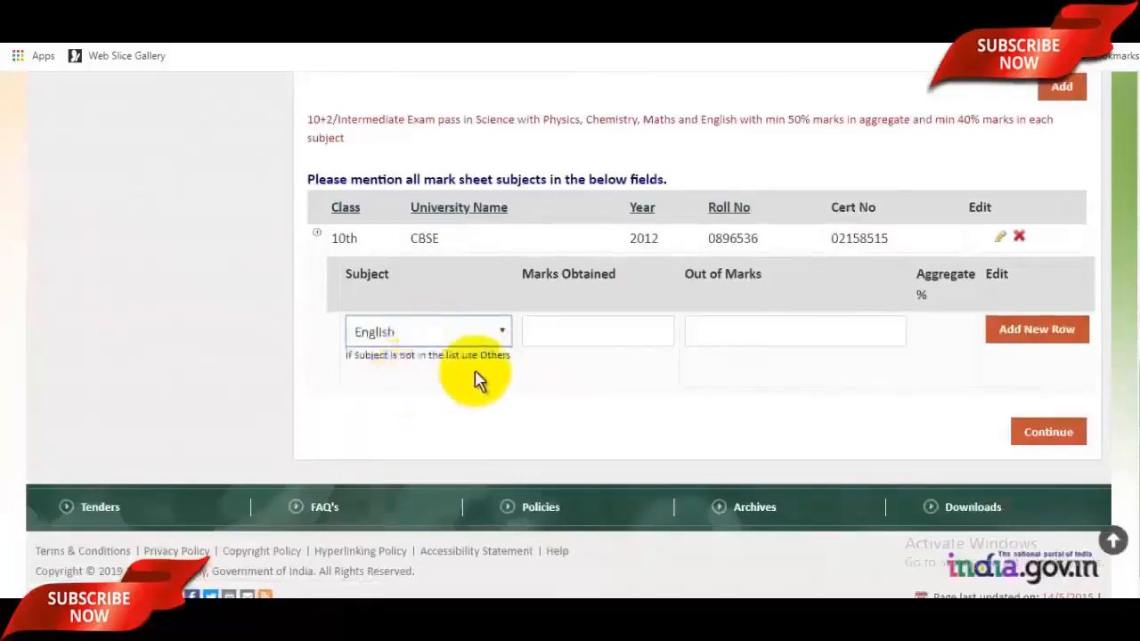
scroll(580, 453, "up", 3)
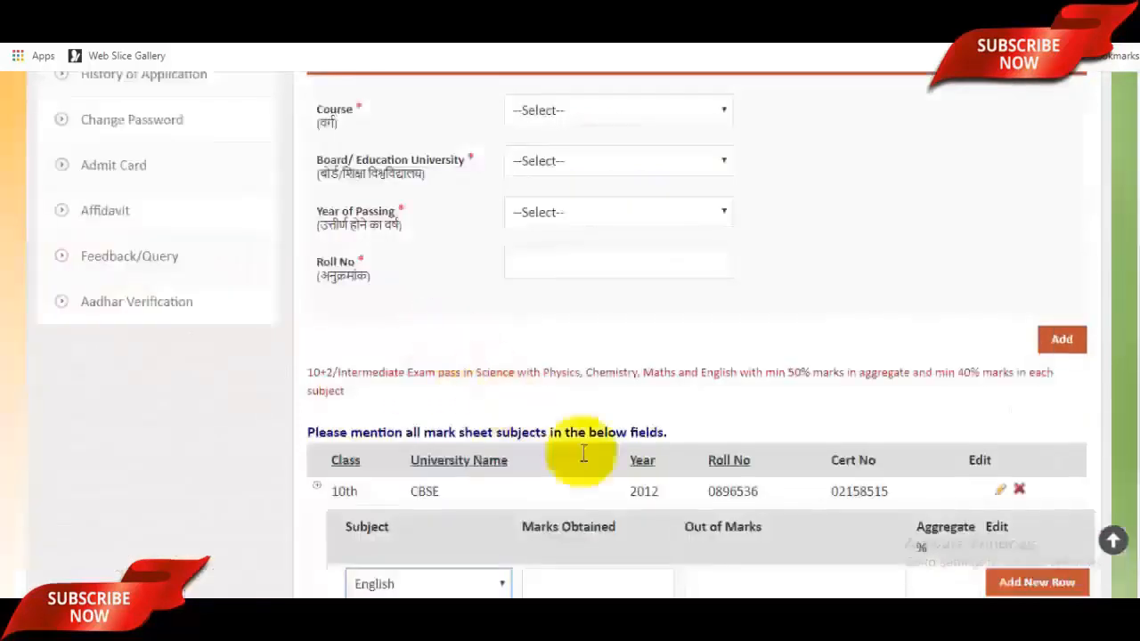
scroll(603, 448, "down", 3)
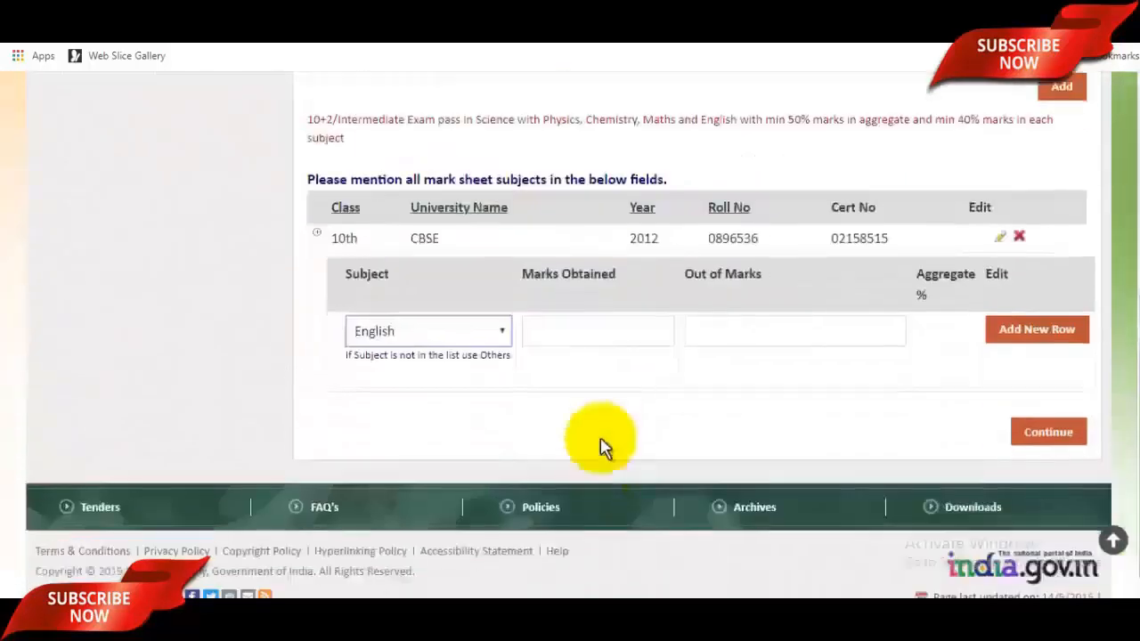
left_click(587, 331)
type("89")
left_click(773, 337)
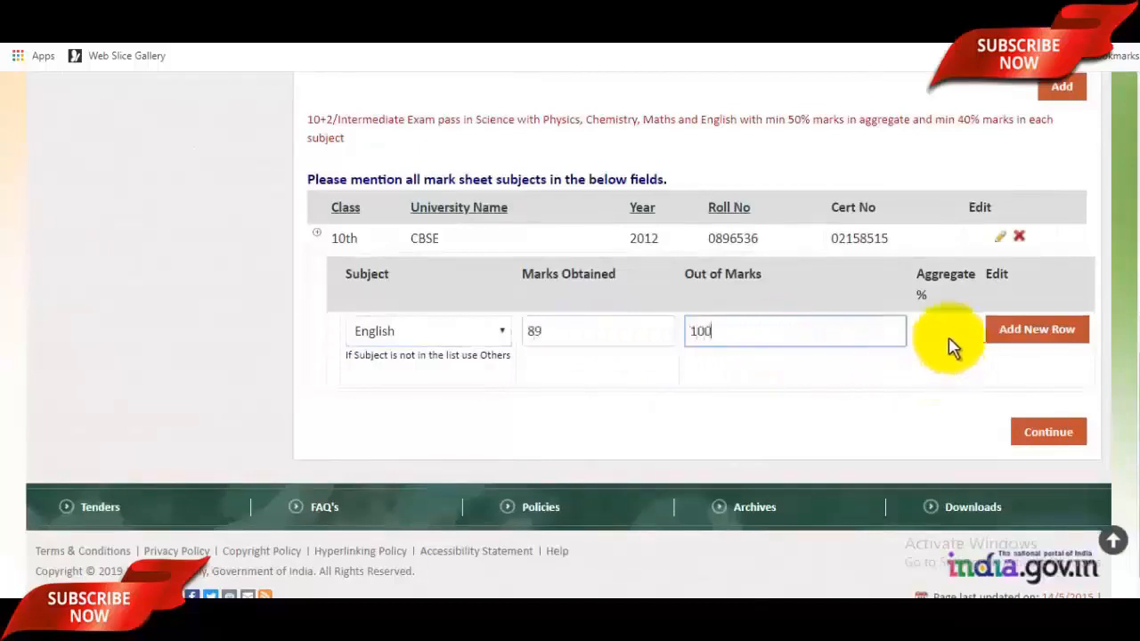
left_click(835, 331)
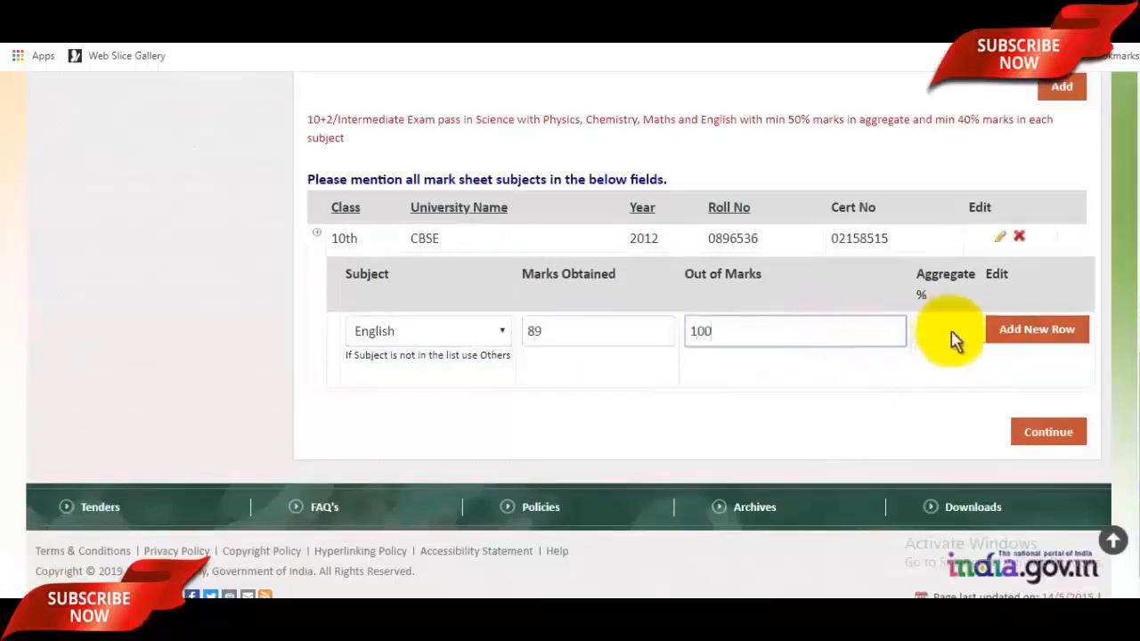
left_click(1034, 331)
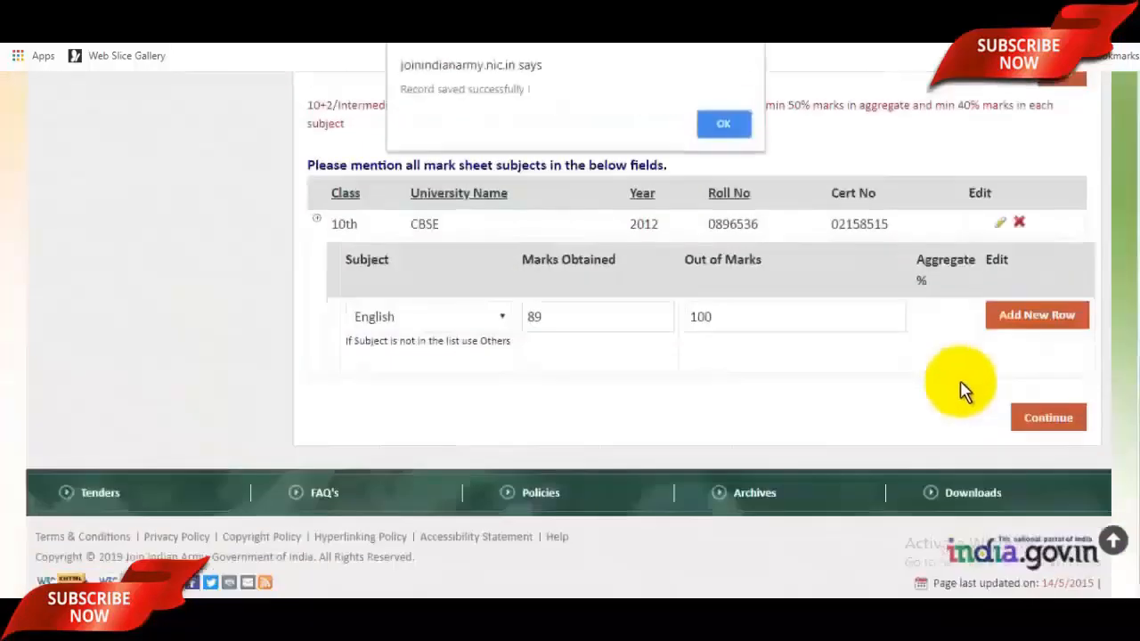
left_click(705, 122)
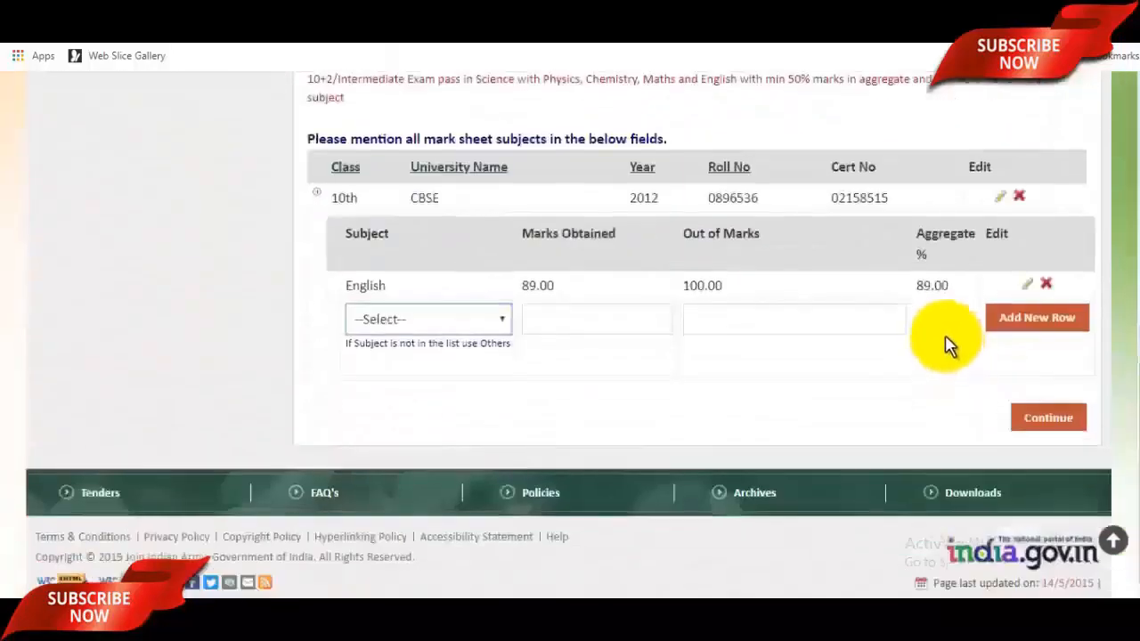
Step: Check the English aggregate of 89.00 and choose Hindi as the next subject
double_click(938, 285)
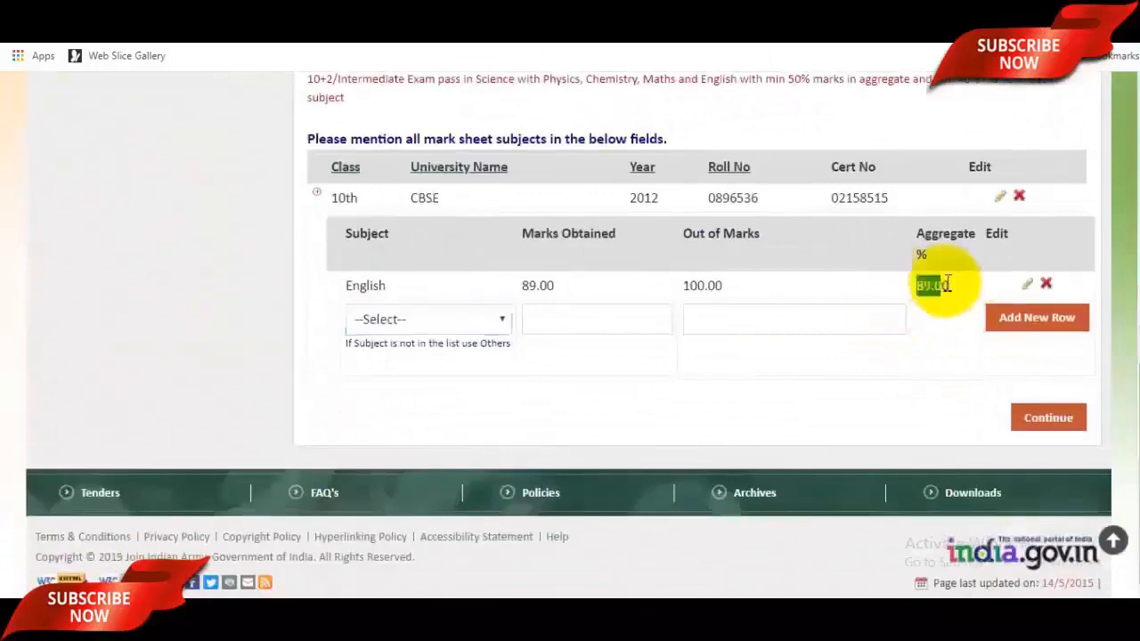
left_click(473, 329)
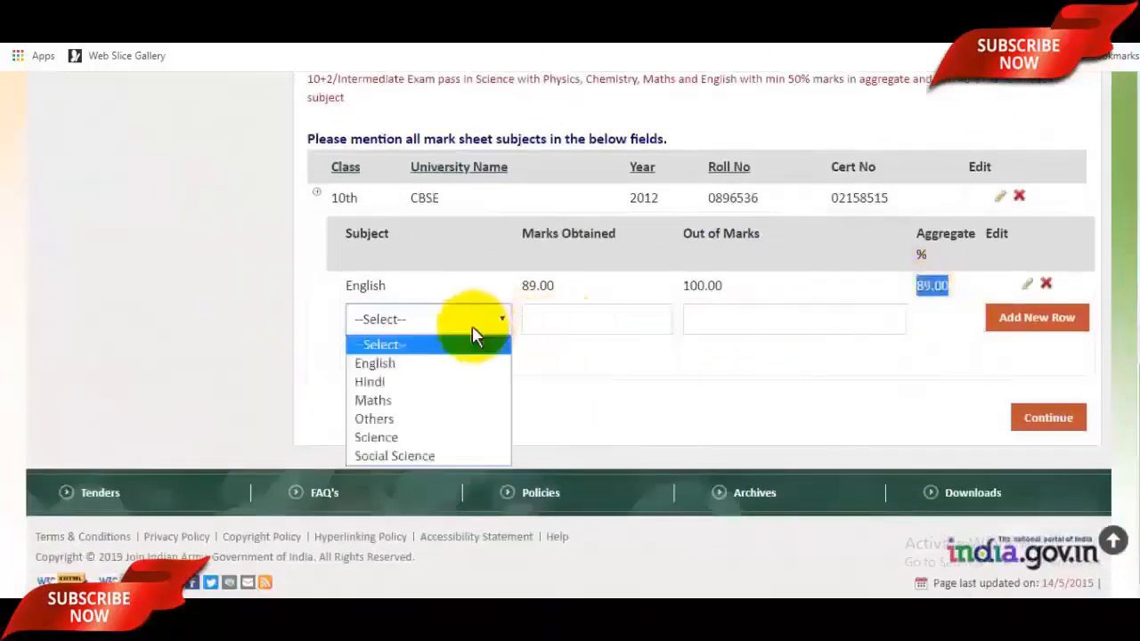
left_click(404, 383)
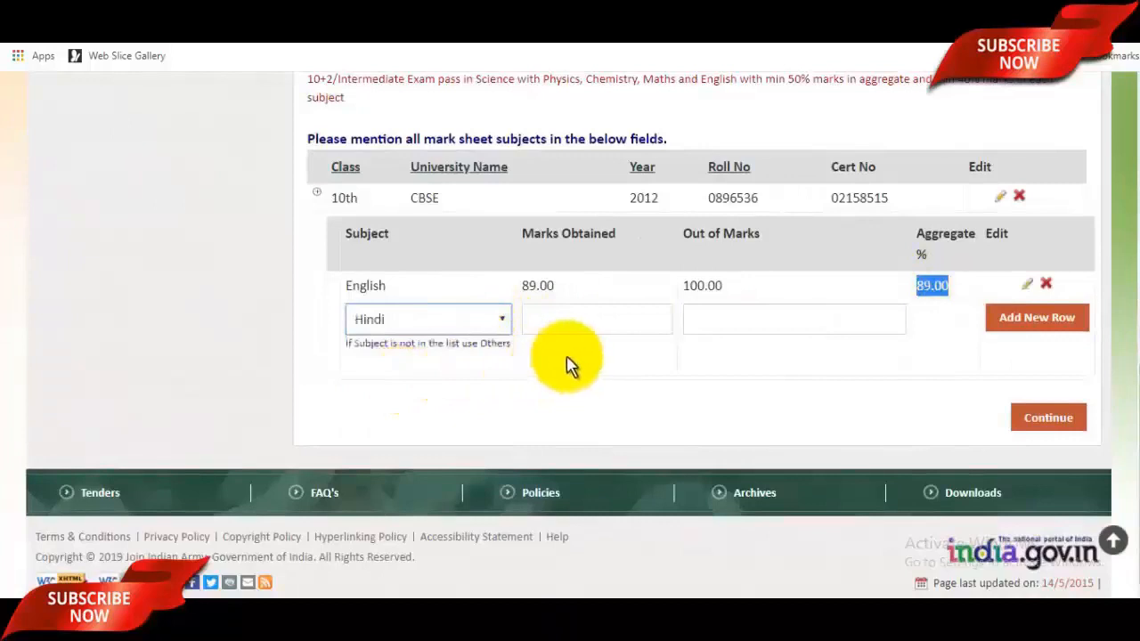
scroll(428, 357, "up", 3)
scroll(522, 470, "down", 3)
Step: Finish the mark rows: Hindi 86, Maths 93, Science 94, Social Science 98, Arts 99
left_click(459, 321)
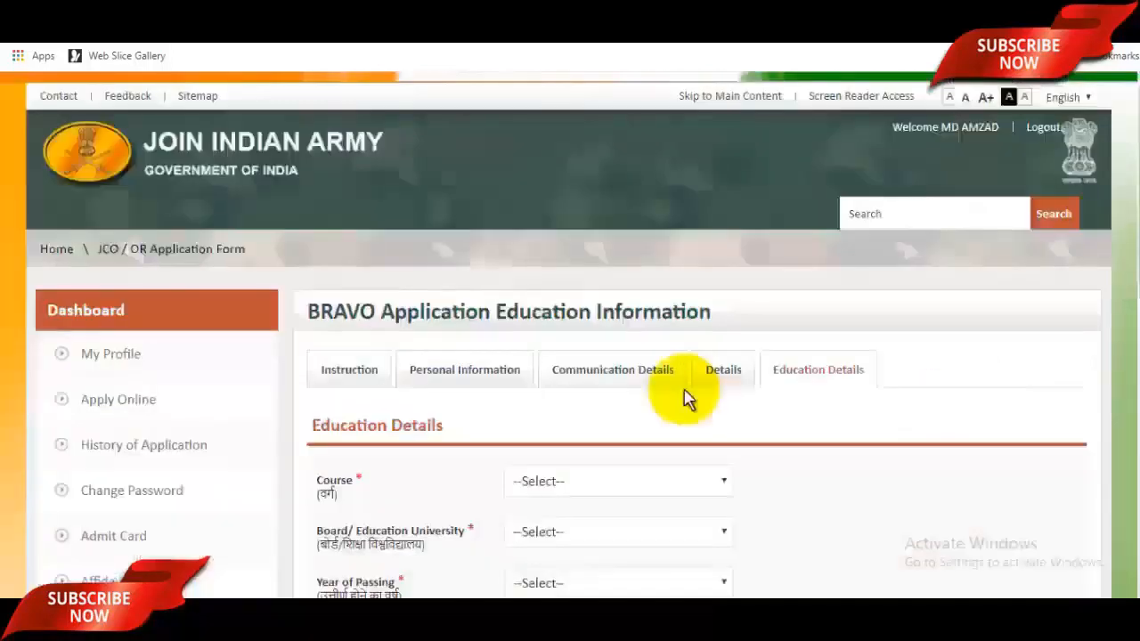
scroll(684, 392, "down", 6)
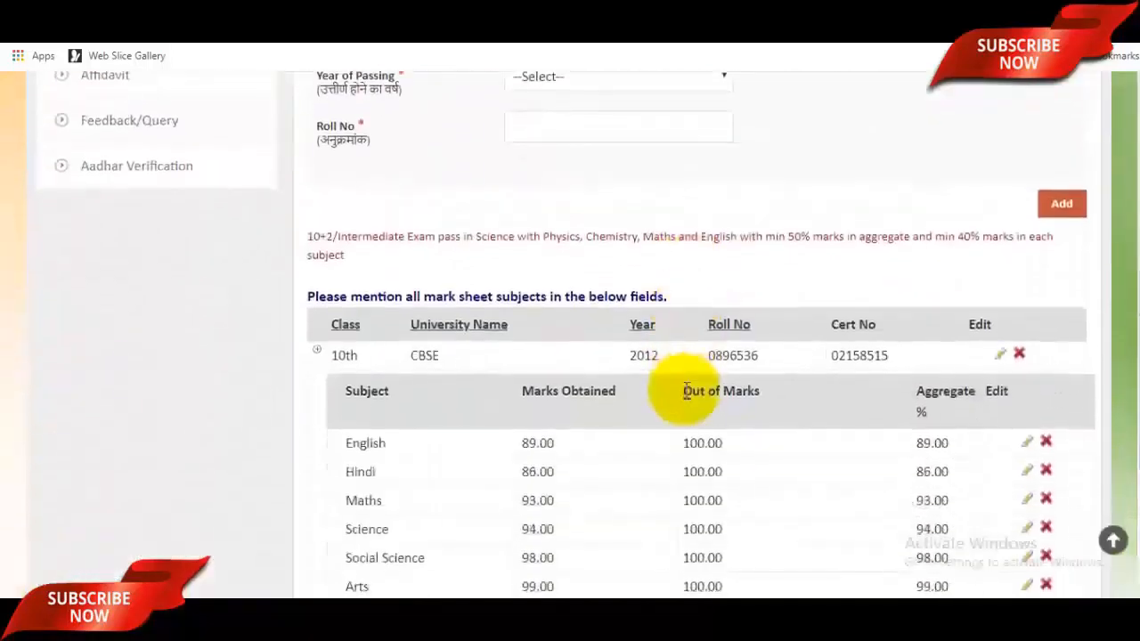
scroll(446, 341, "down", 3)
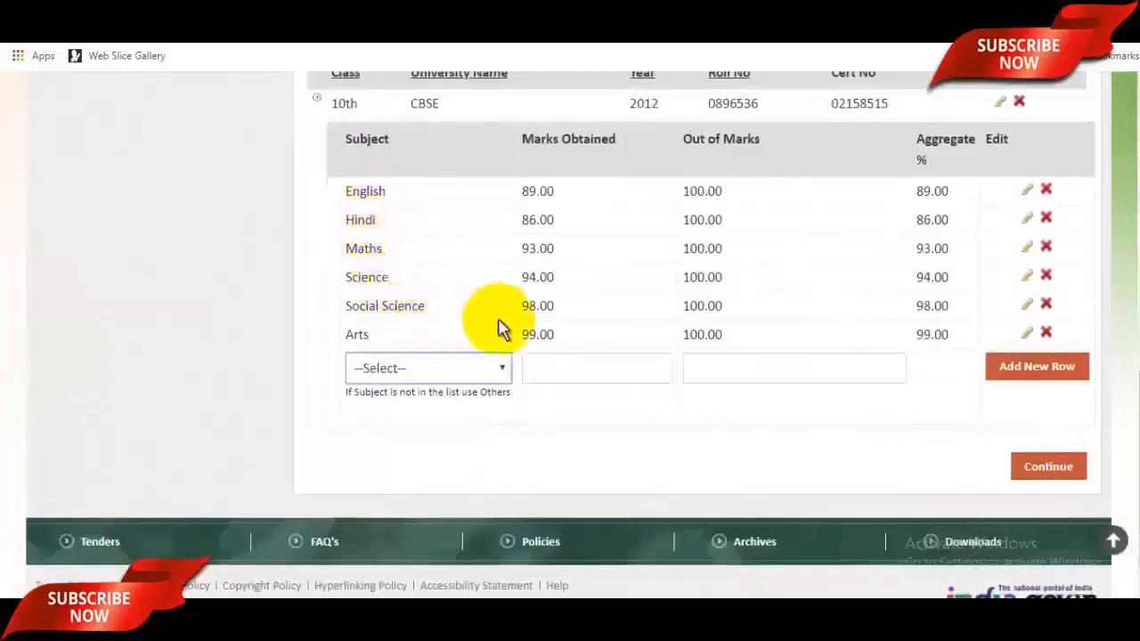
left_click(476, 381)
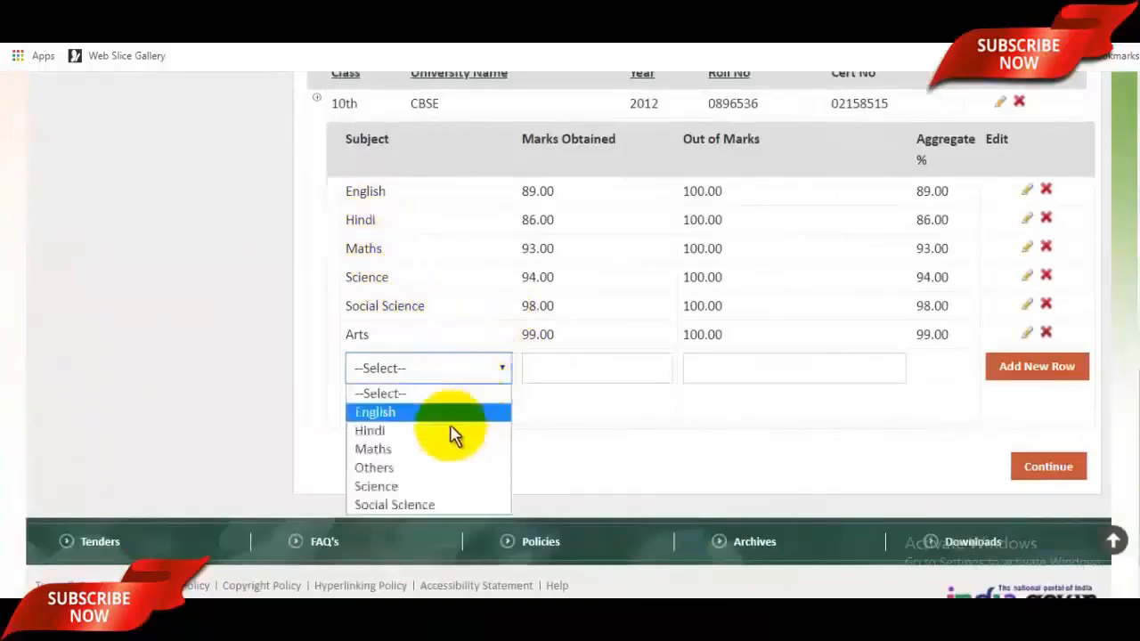
left_click(739, 472)
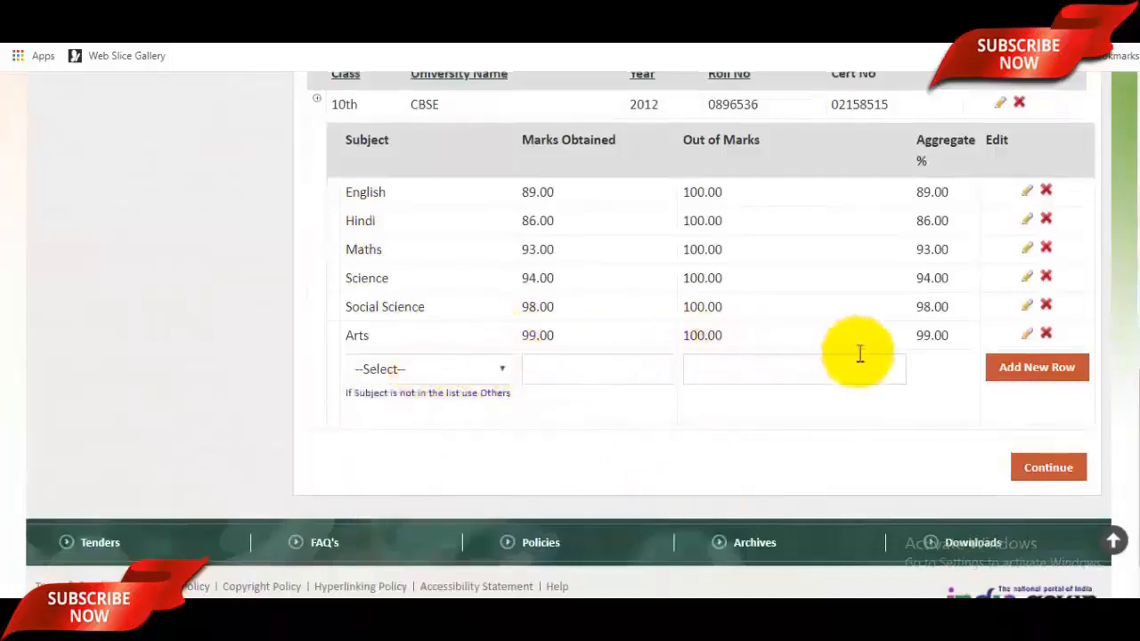
scroll(860, 351, "up", 2)
scroll(876, 377, "up", 2)
scroll(876, 377, "up", 1)
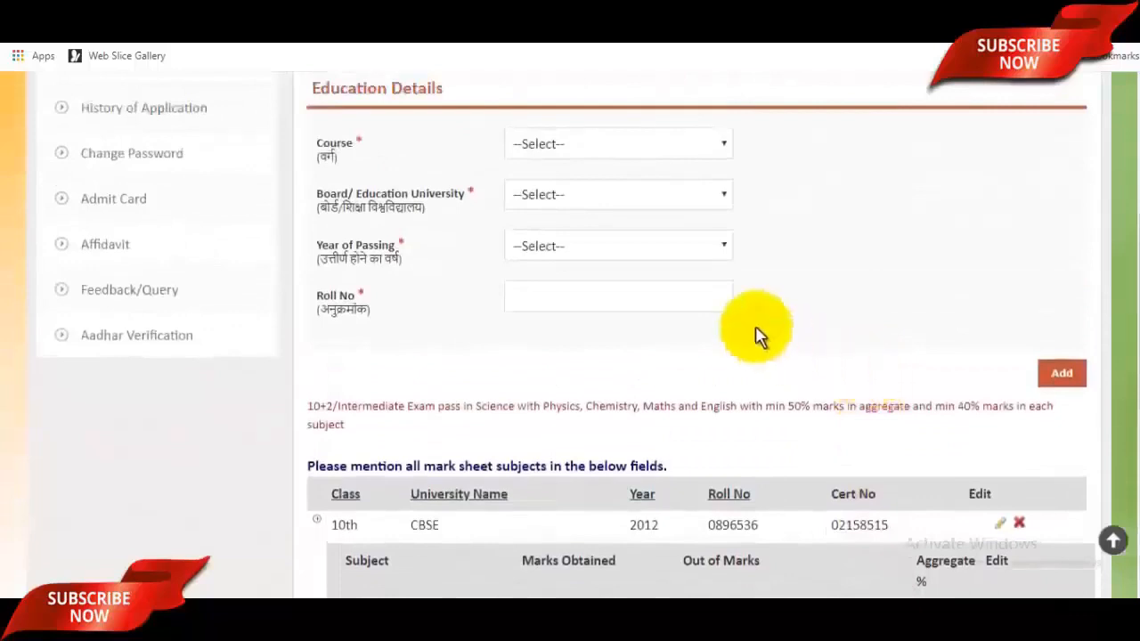
left_click(614, 145)
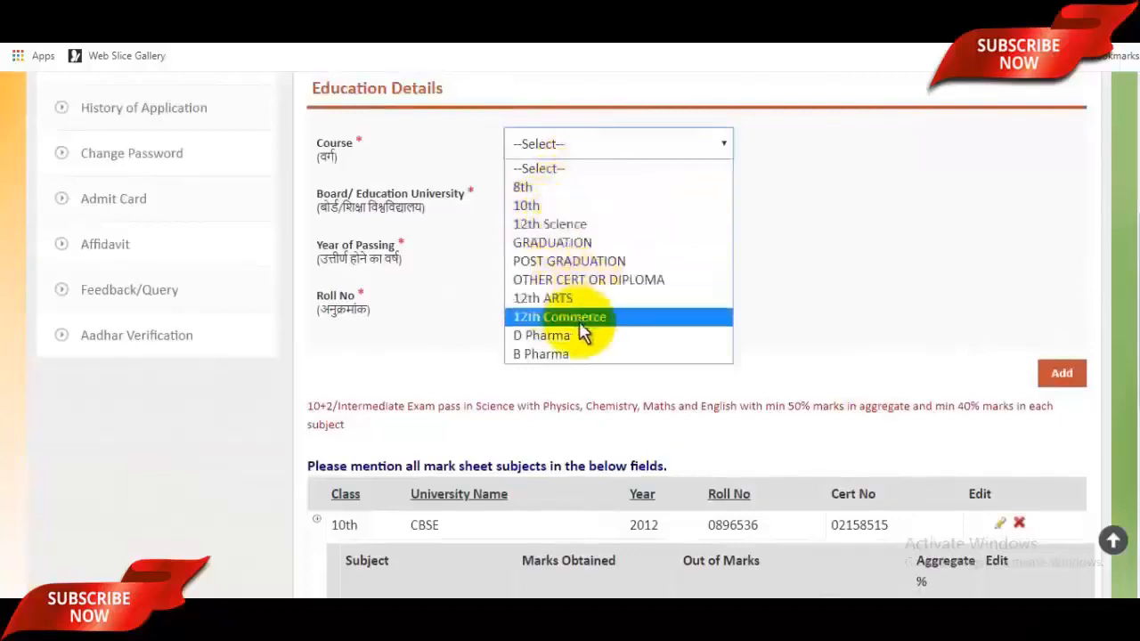
Step: Select 12th Science as Course, CBSE as Board and 2012 as Year of Passing
left_click(548, 224)
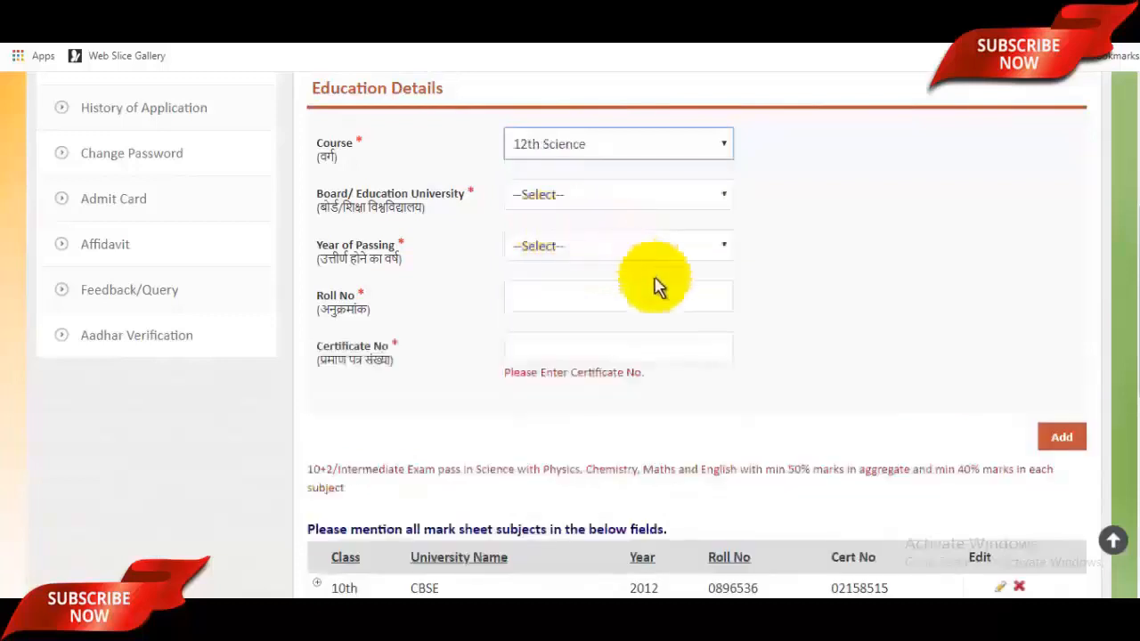
scroll(635, 270, "down", 3)
scroll(632, 275, "up", 3)
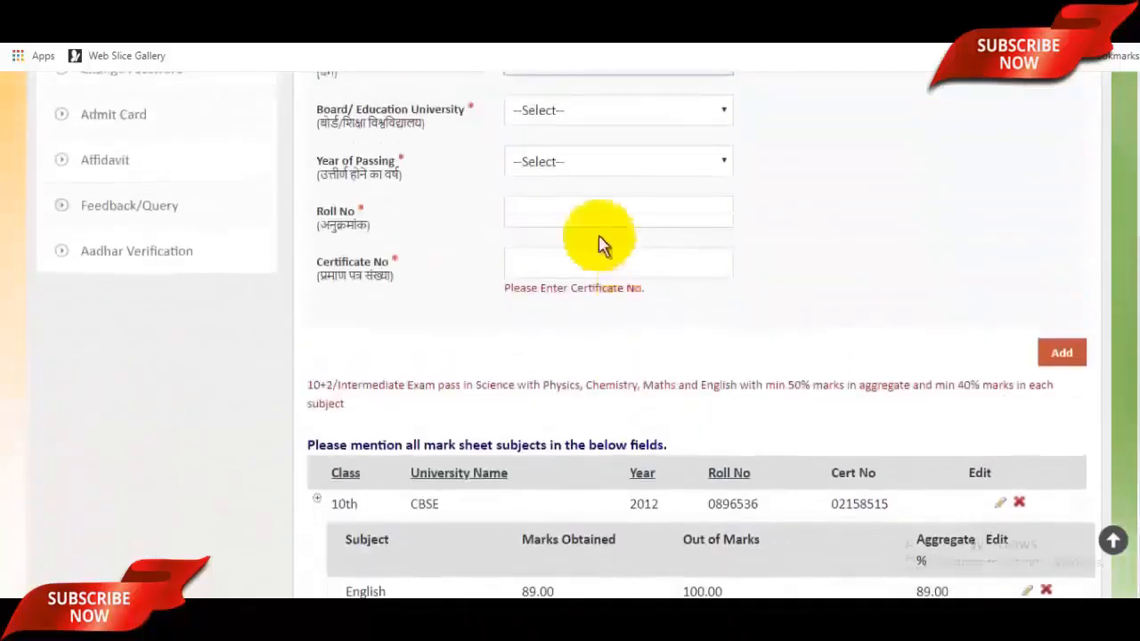
left_click(575, 196)
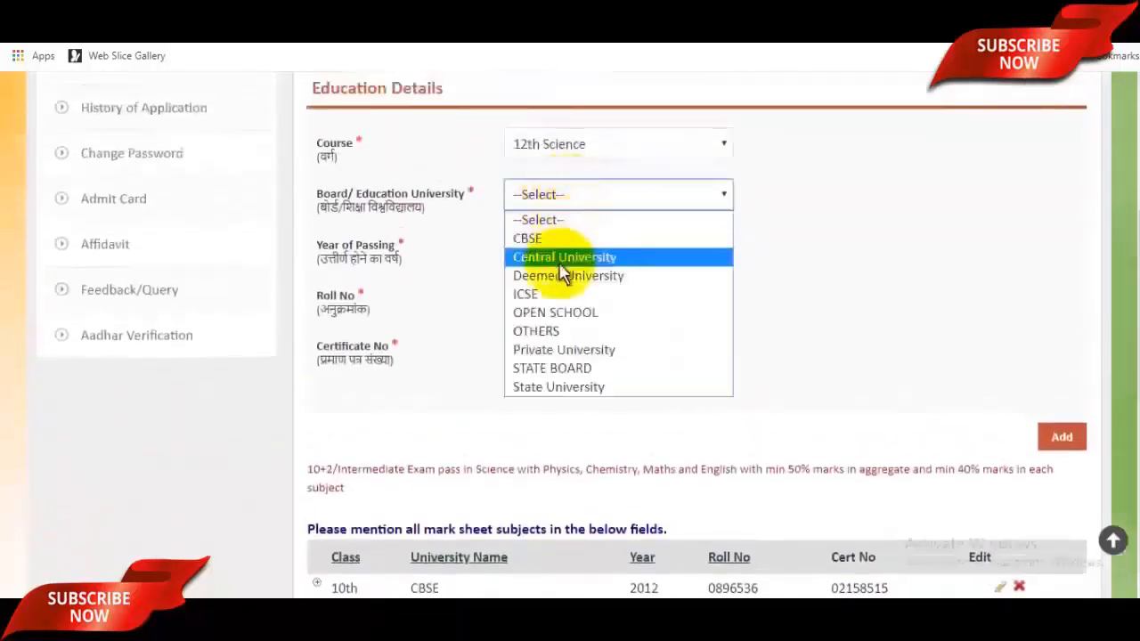
left_click(563, 238)
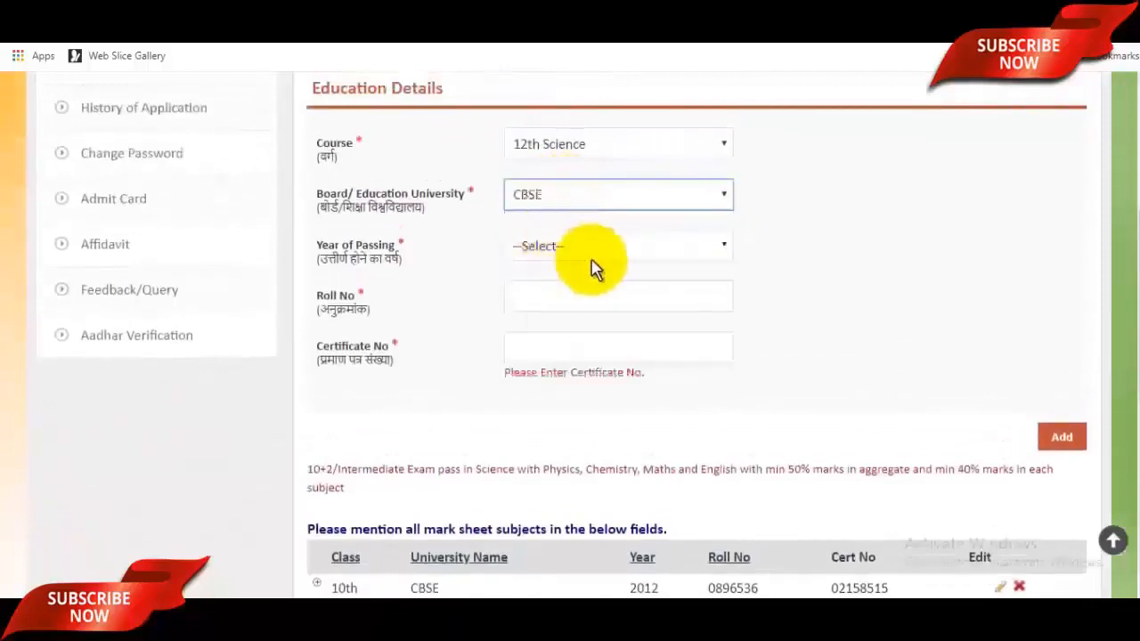
left_click(588, 254)
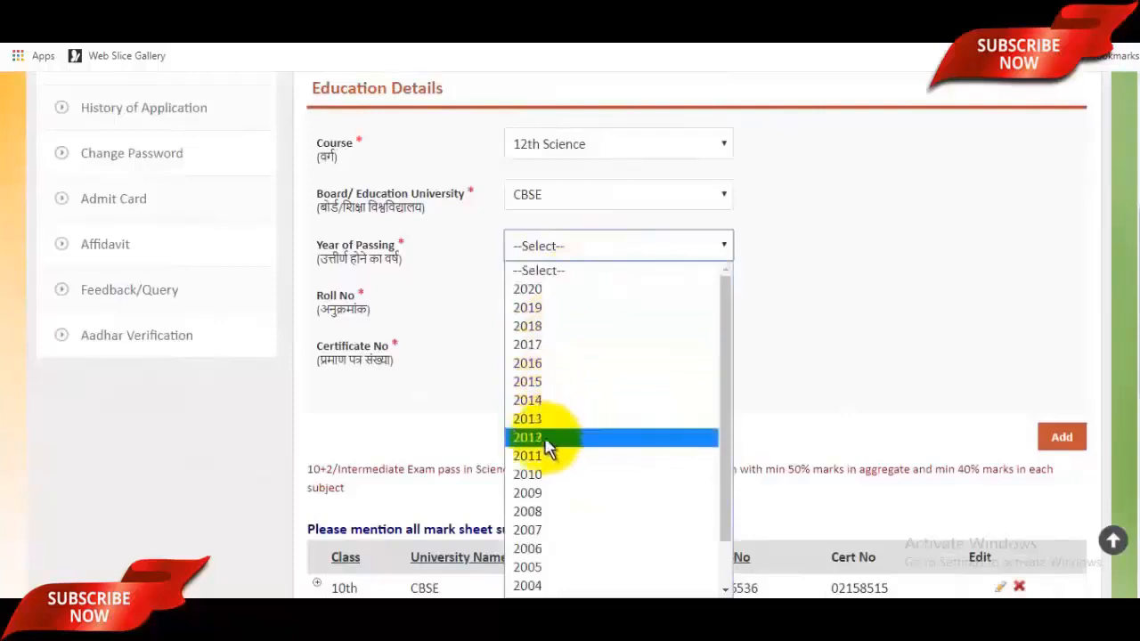
left_click(549, 438)
Step: Enter the roll number and certificate number for the 12th Science record
left_click(558, 303)
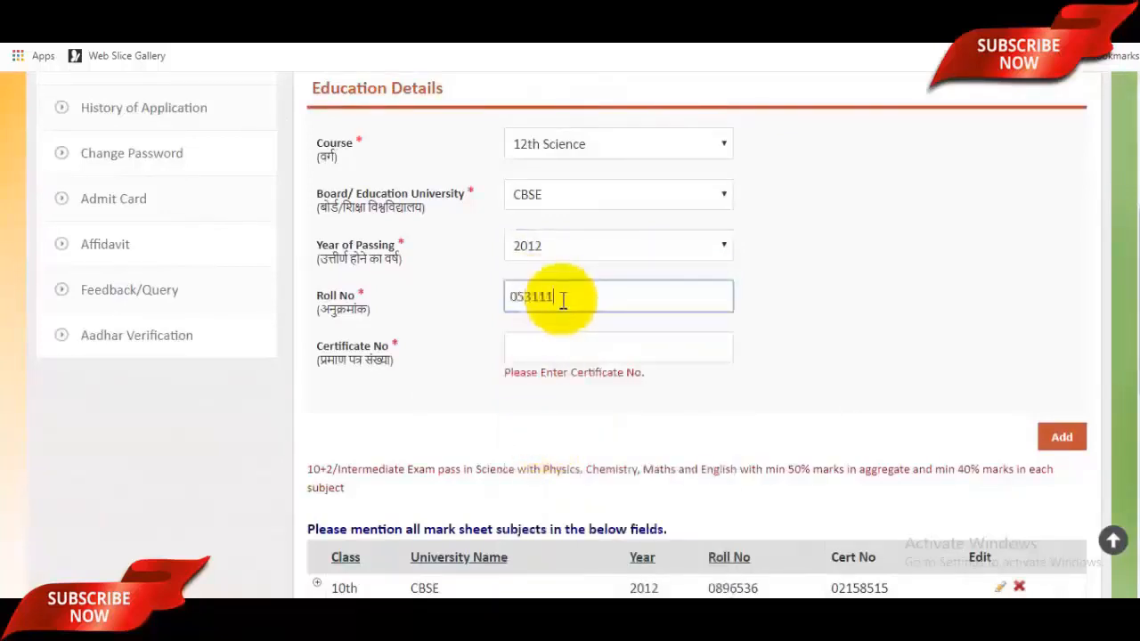
left_click(577, 339)
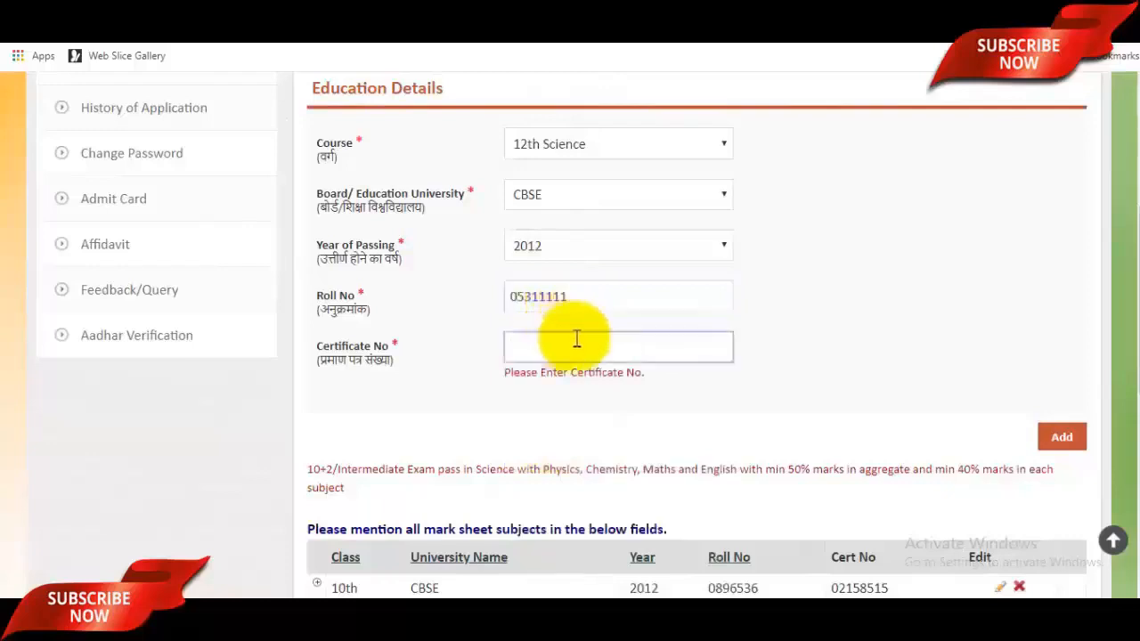
scroll(578, 338, "down", 2)
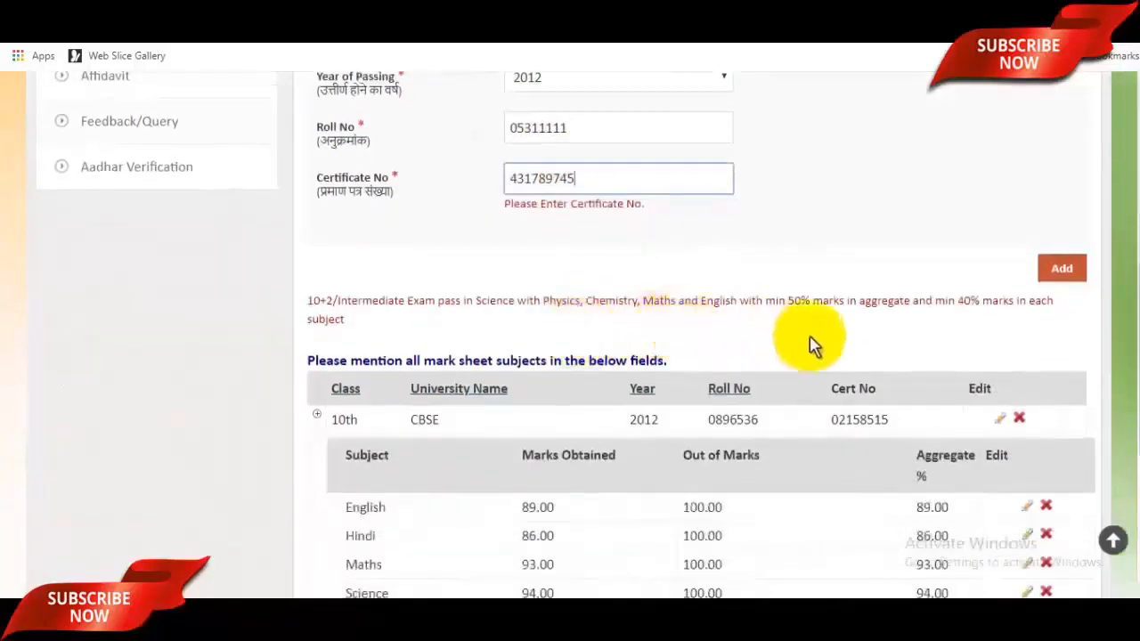
scroll(814, 344, "down", 4)
scroll(871, 339, "up", 4)
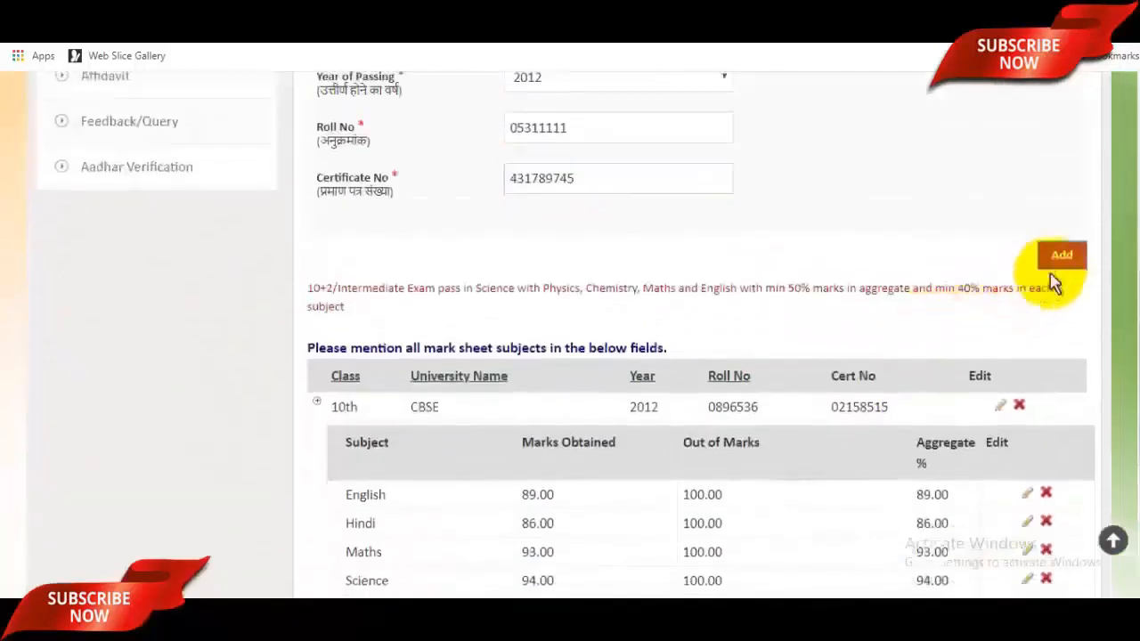
scroll(913, 307, "up", 2)
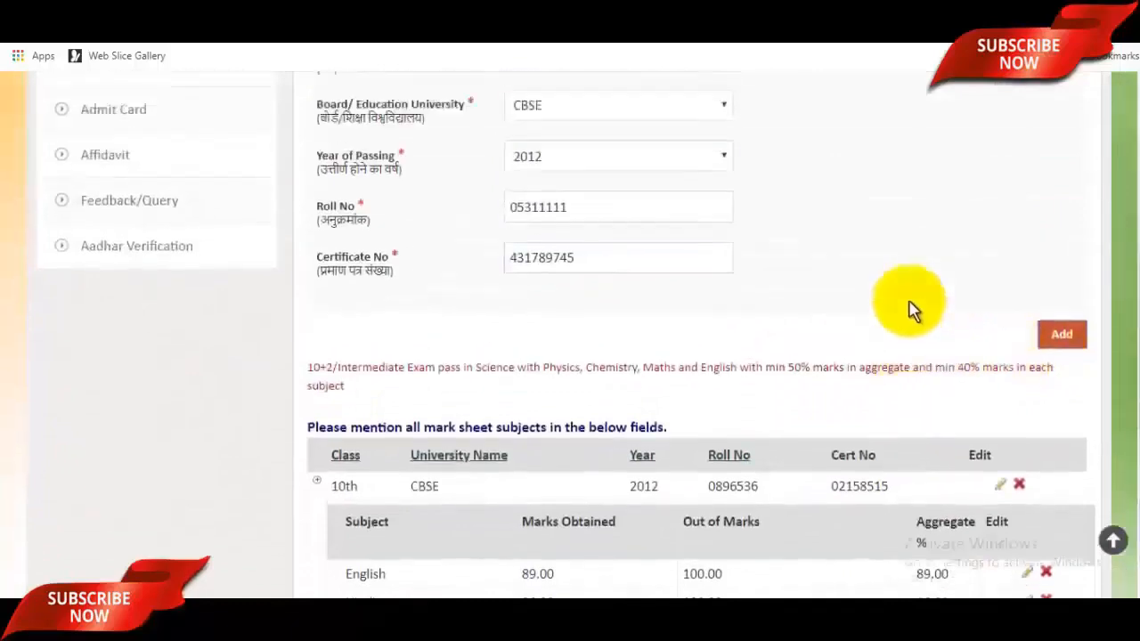
scroll(913, 307, "down", 3)
scroll(736, 298, "down", 2)
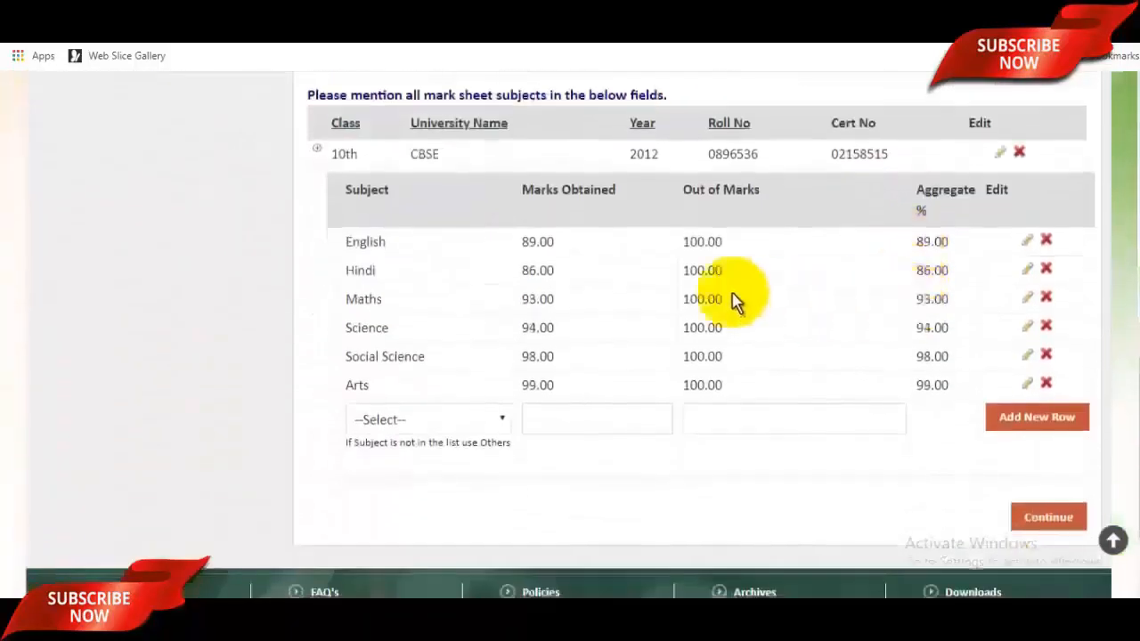
scroll(700, 349, "up", 5)
scroll(726, 363, "up", 2)
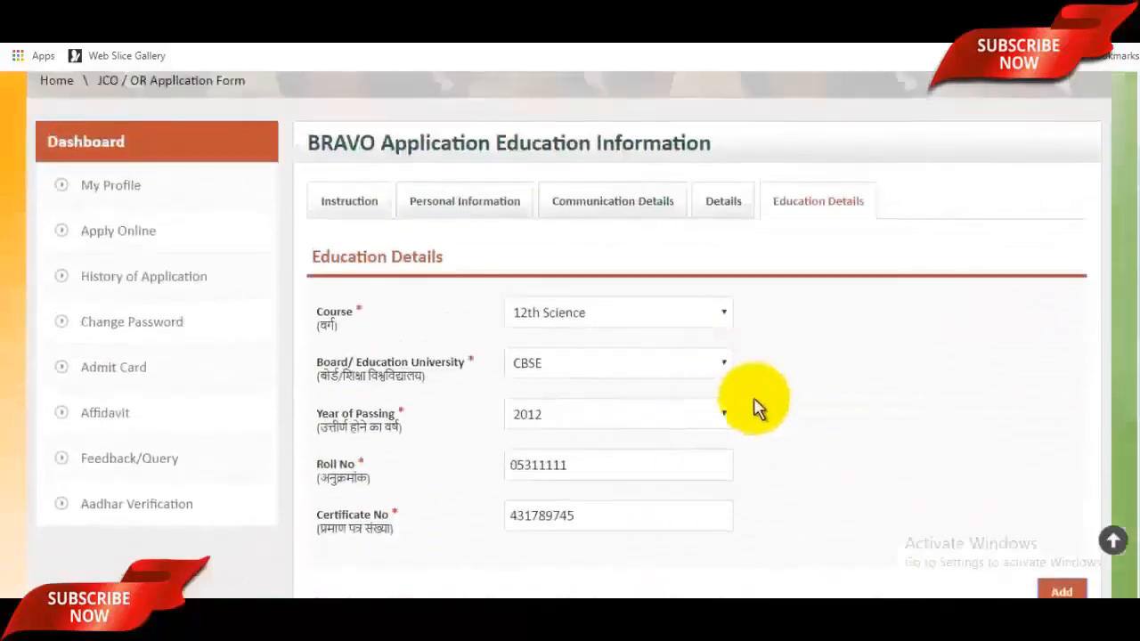
scroll(754, 402, "down", 1)
scroll(1034, 520, "down", 5)
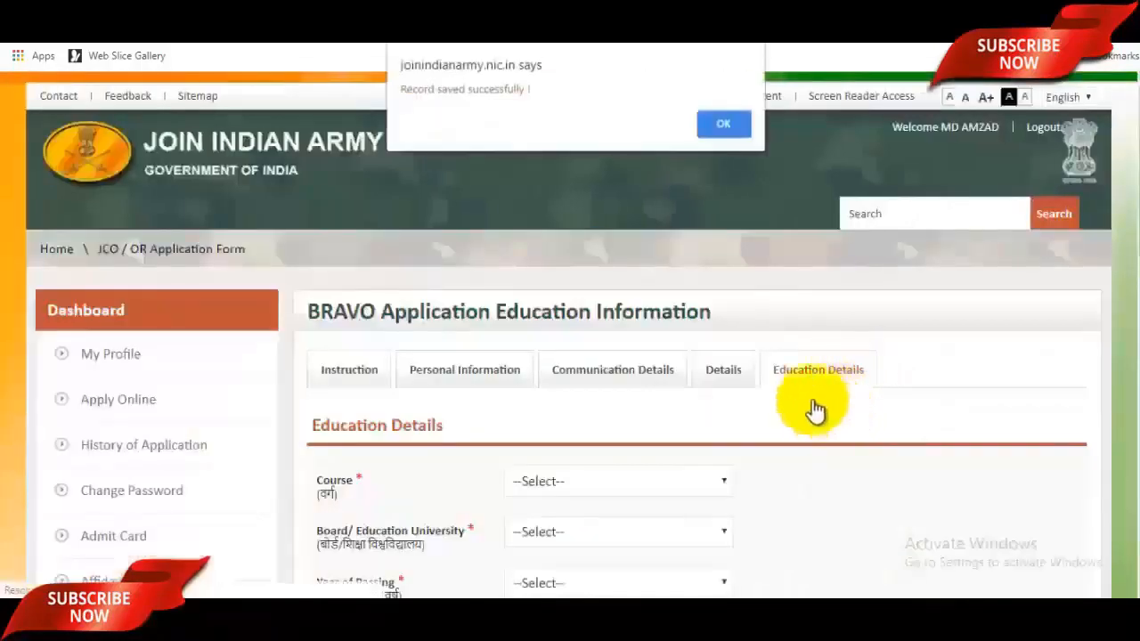
Step: Acknowledge the save alert, check the 12th Science subject list, and continue to eligibility
left_click(725, 116)
scroll(809, 381, "down", 6)
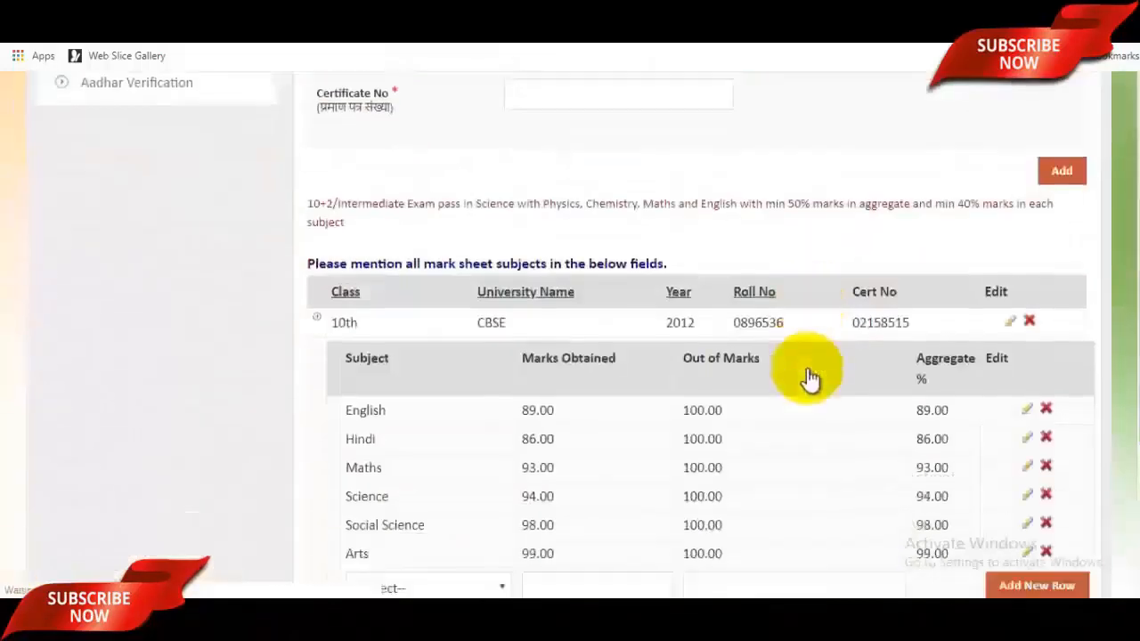
scroll(650, 330, "down", 5)
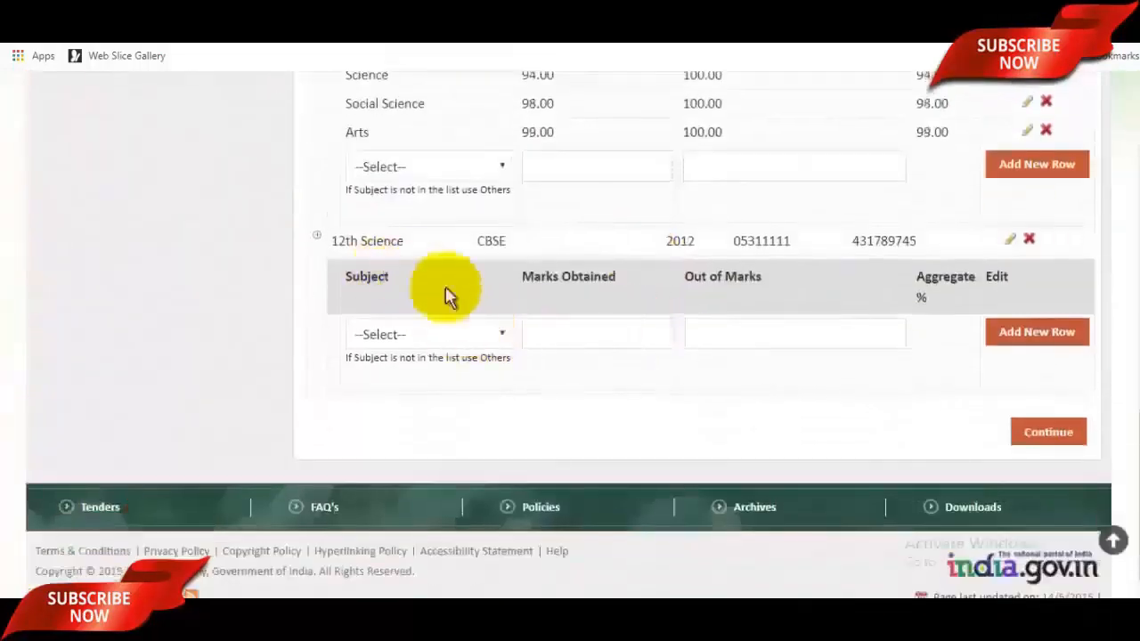
left_click(491, 338)
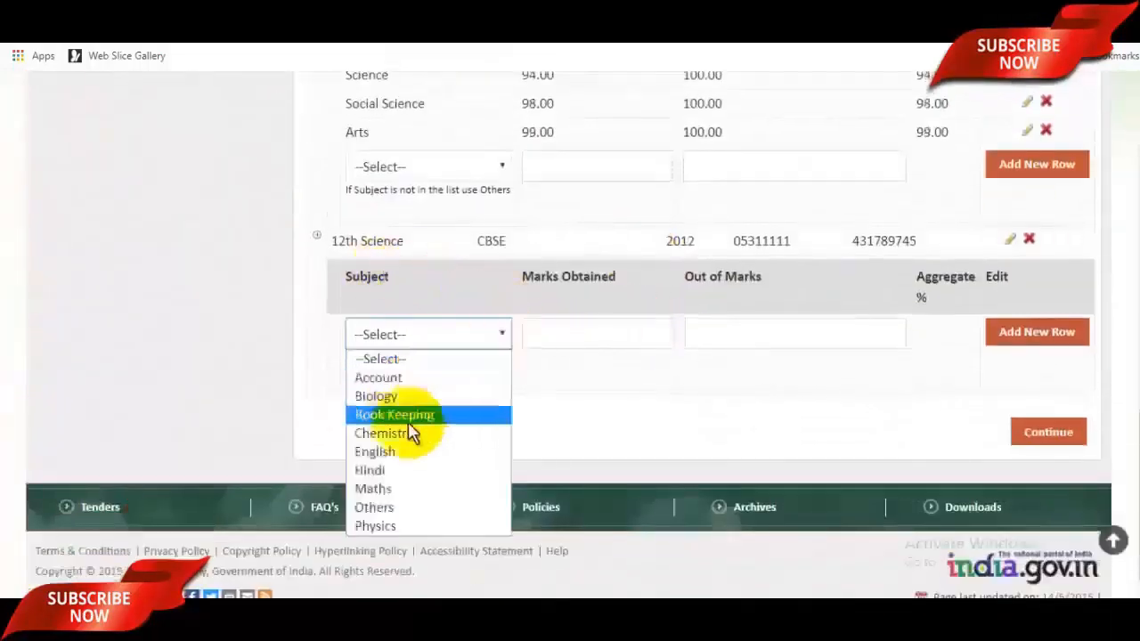
left_click(617, 432)
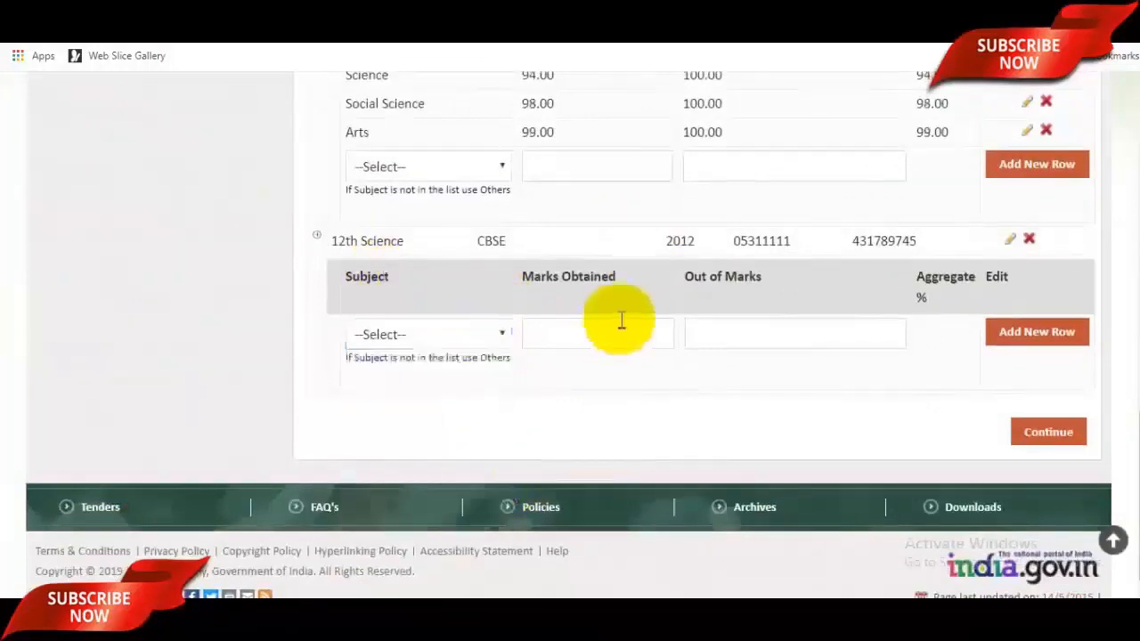
scroll(618, 392, "up", 4)
scroll(628, 392, "down", 4)
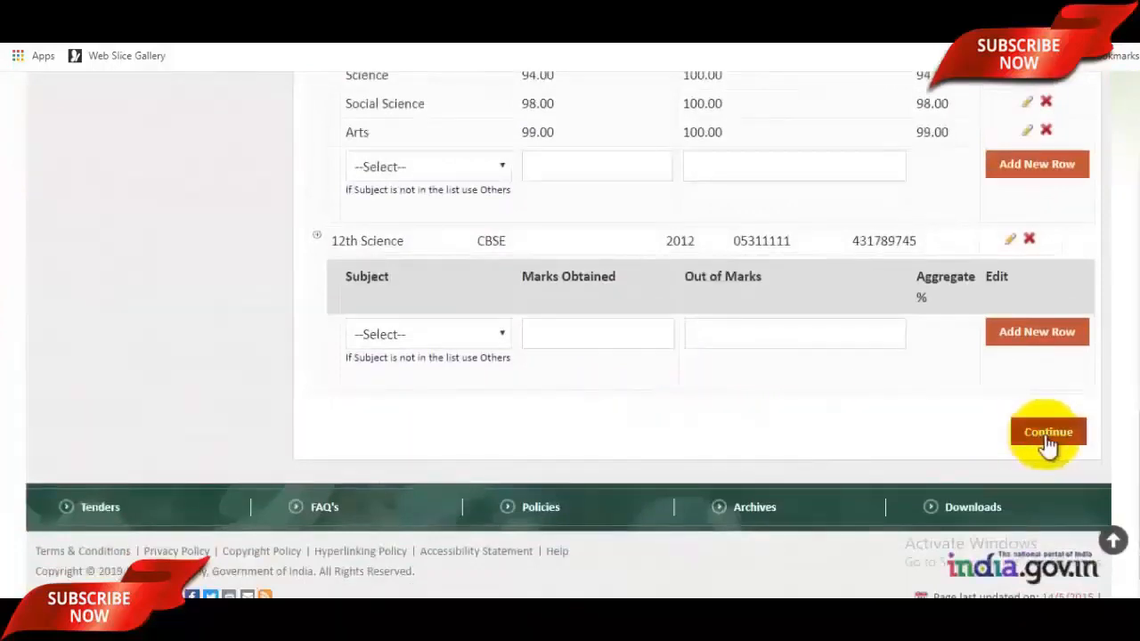
left_click(1048, 437)
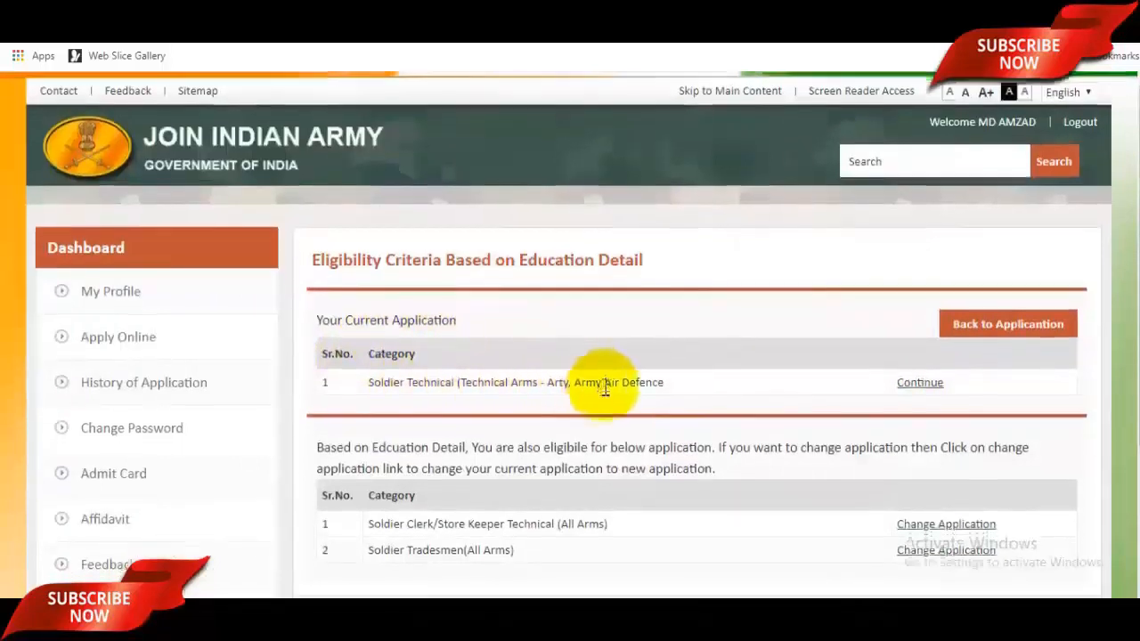
Step: Scroll the Eligibility Criteria page showing Soldier Technical and the other eligible categories
scroll(605, 387, "down", 1)
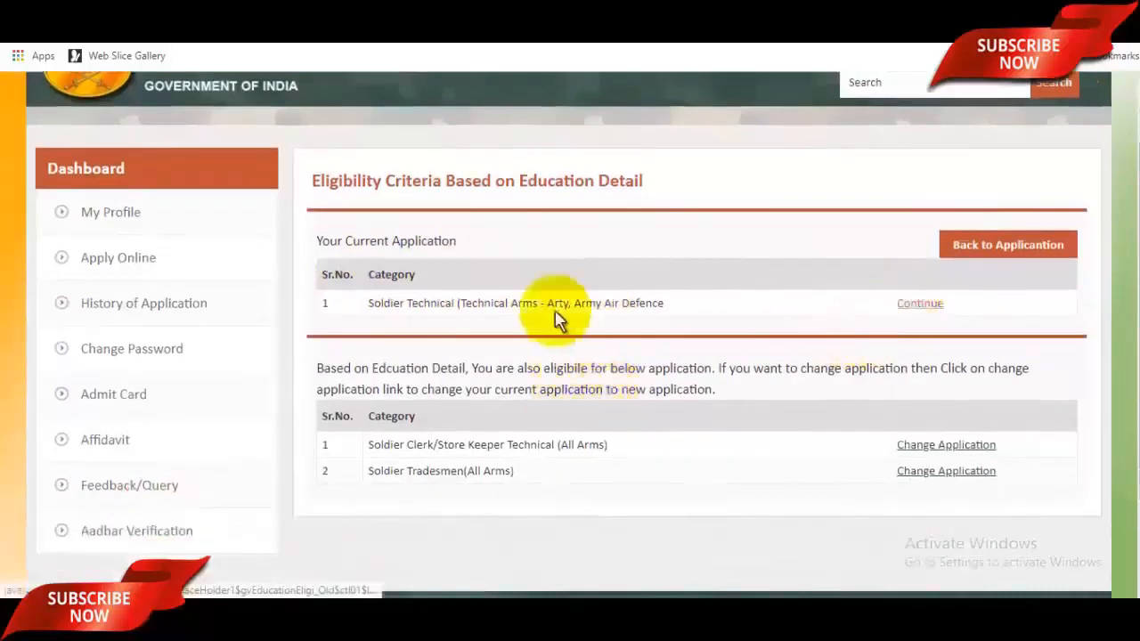
Step: Continue the Soldier Technical application and scroll through the Summary of Your Information page
left_click(927, 305)
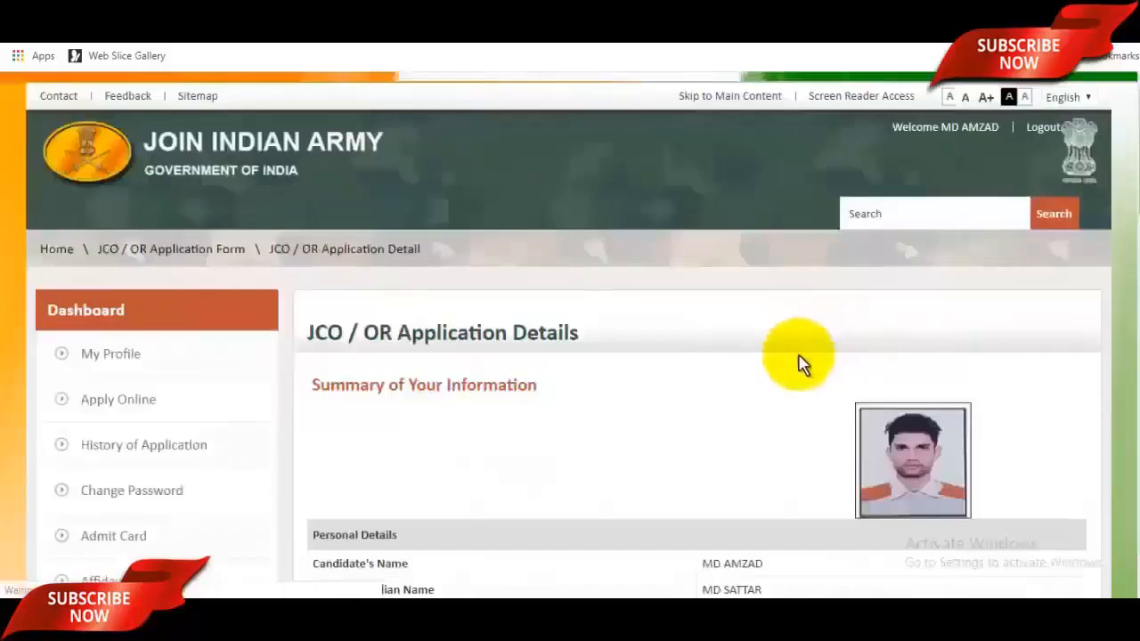
scroll(801, 365, "down", 2)
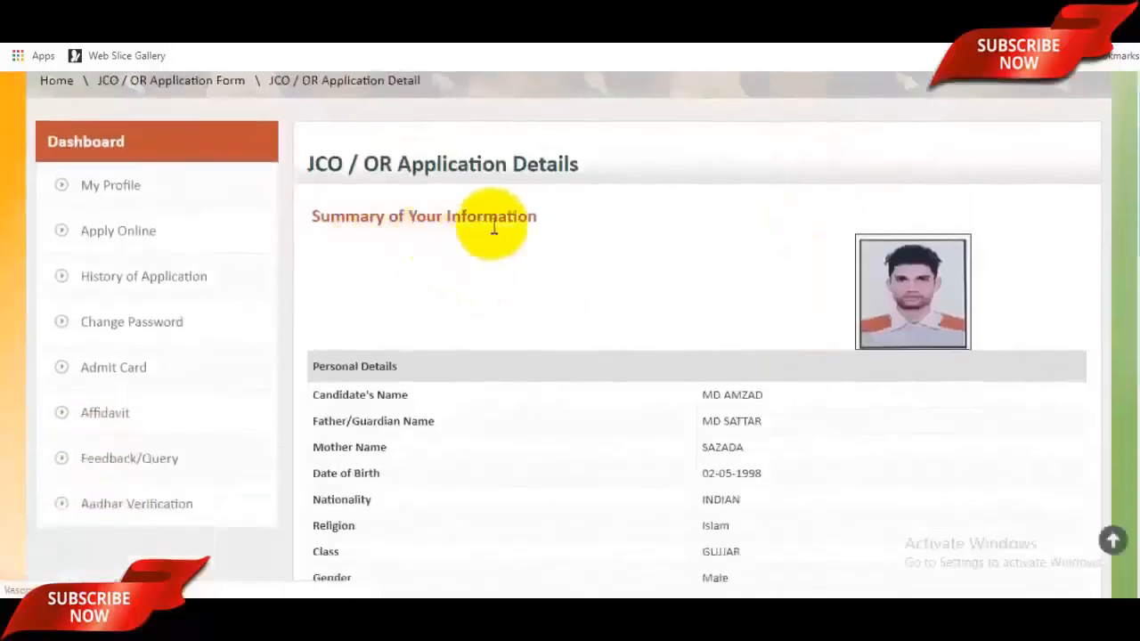
scroll(747, 330, "down", 2)
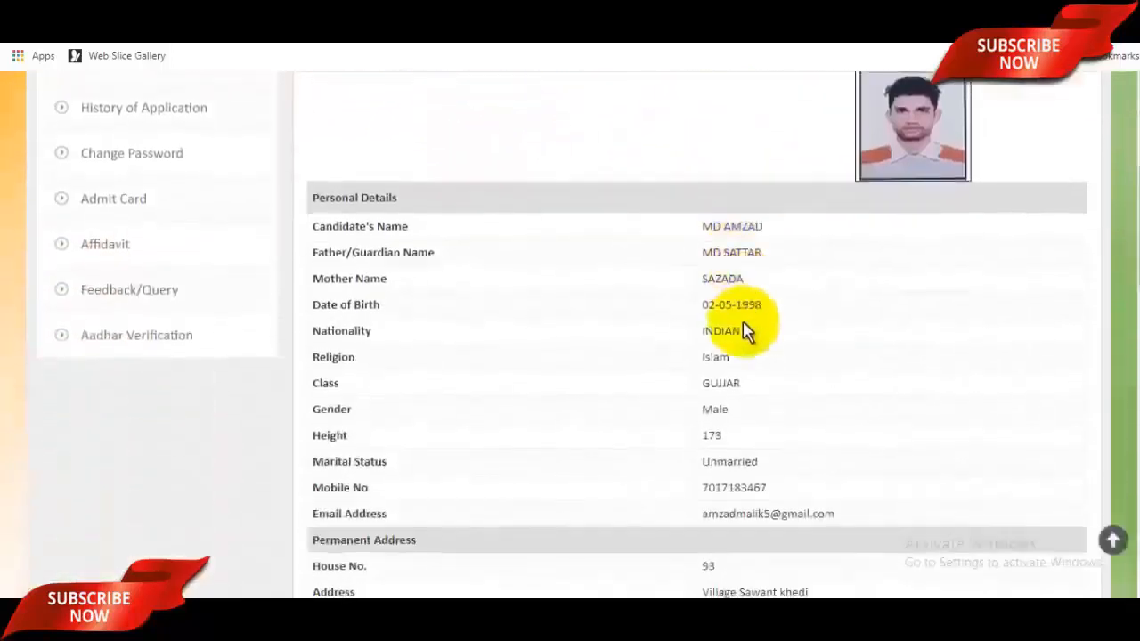
scroll(747, 329, "down", 6)
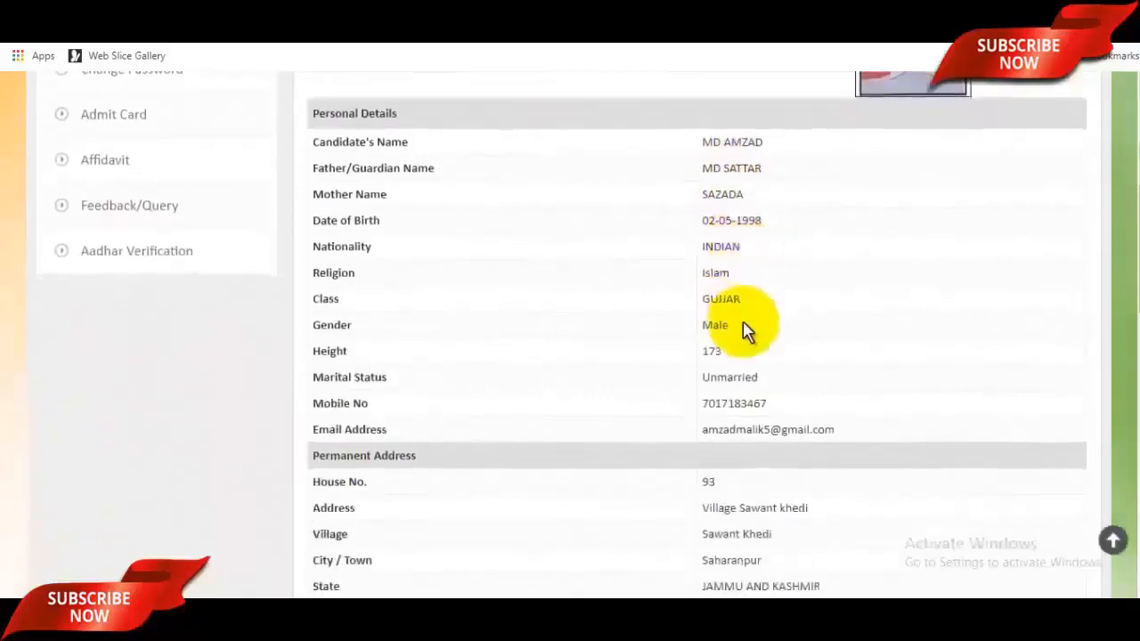
scroll(753, 332, "down", 3)
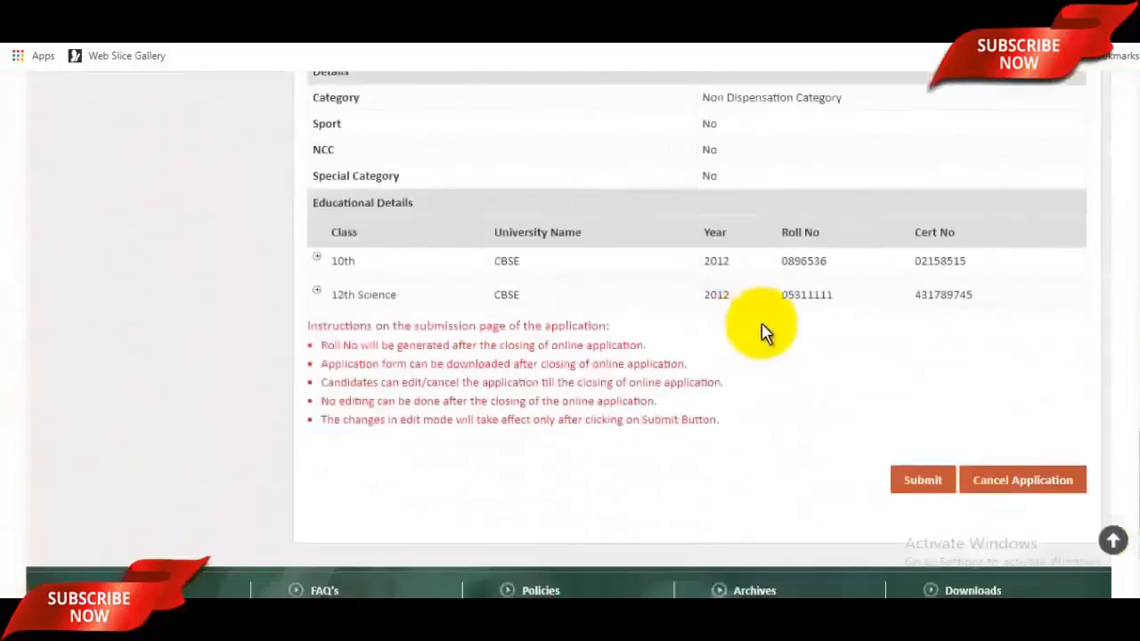
scroll(739, 341, "up", 3)
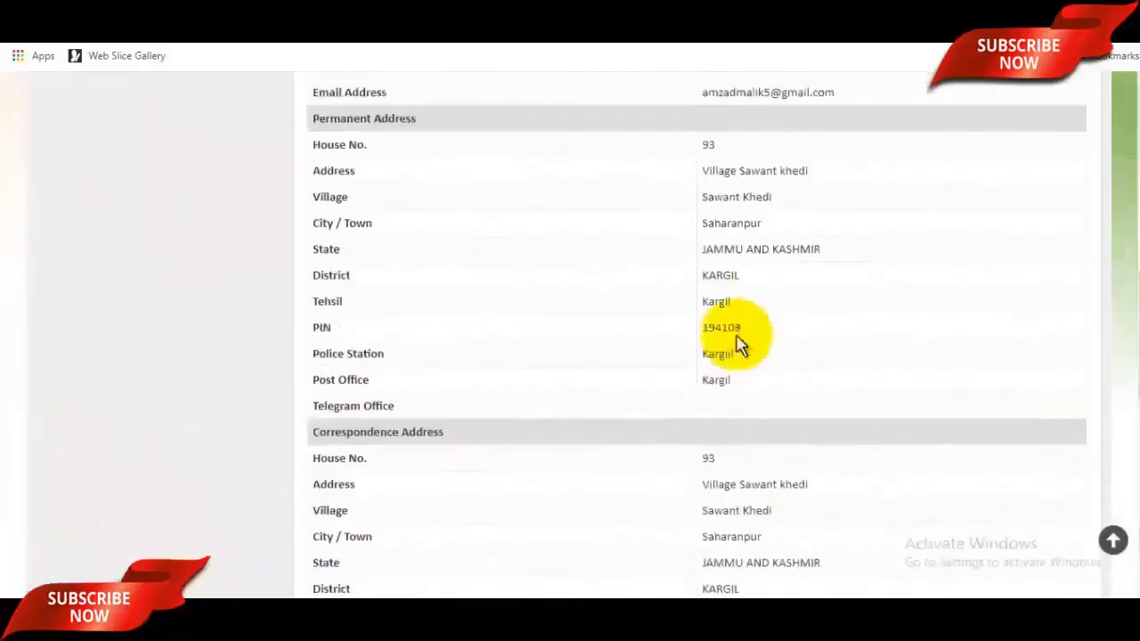
scroll(738, 343, "up", 9)
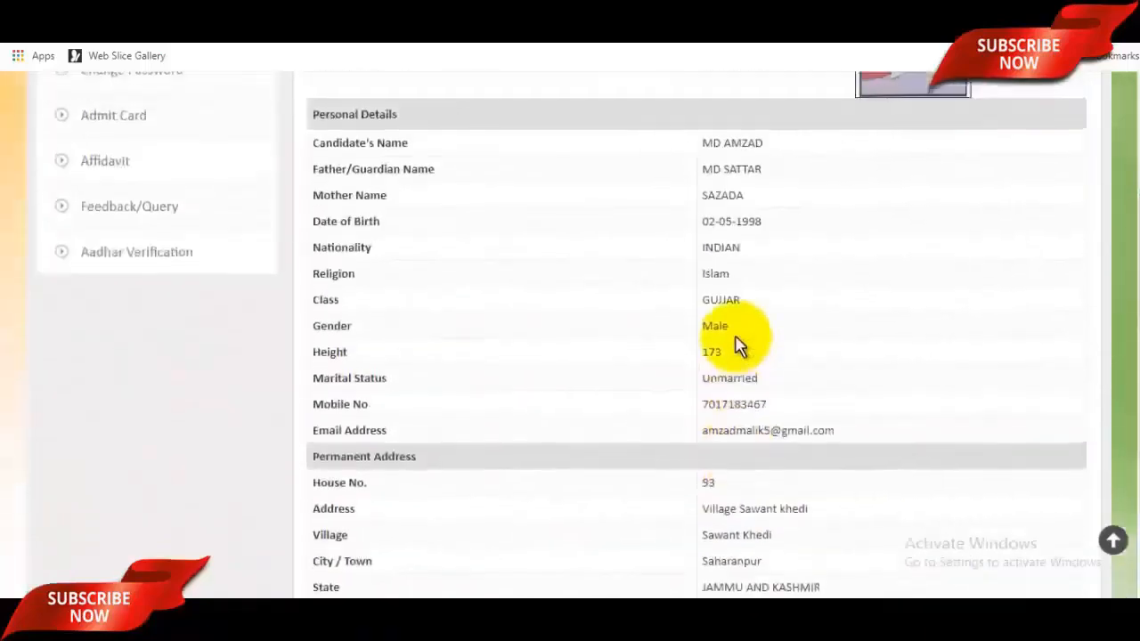
scroll(738, 339, "down", 8)
scroll(737, 338, "down", 5)
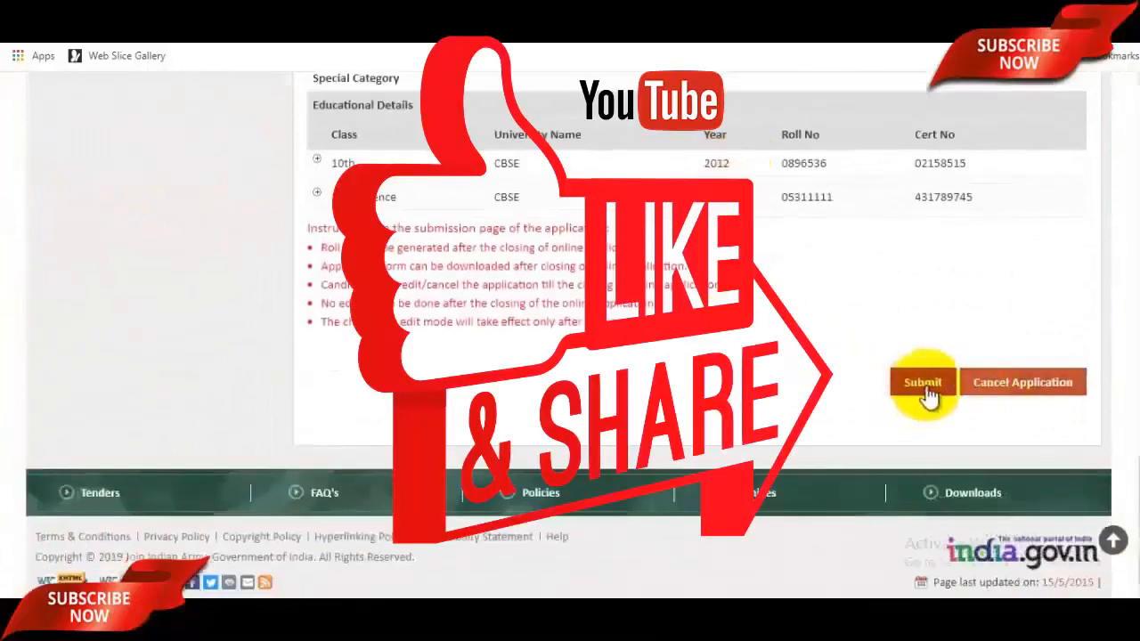
Step: Submit the application, confirm the 'Are you sure' prompt, and review the success message
left_click(923, 383)
left_click(644, 126)
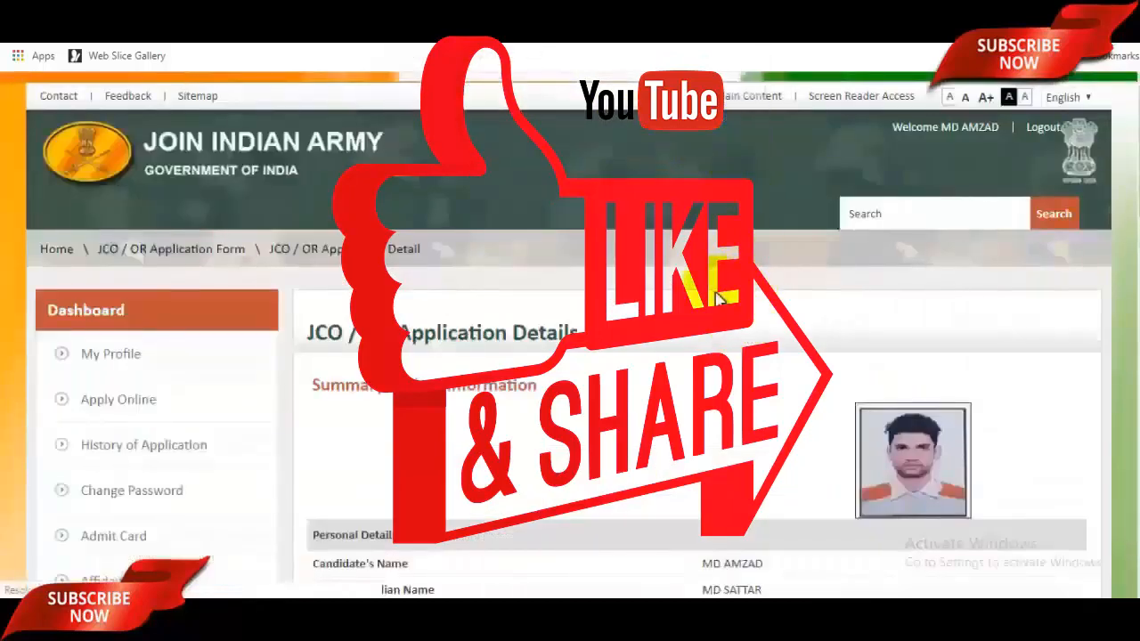
scroll(722, 299, "down", 15)
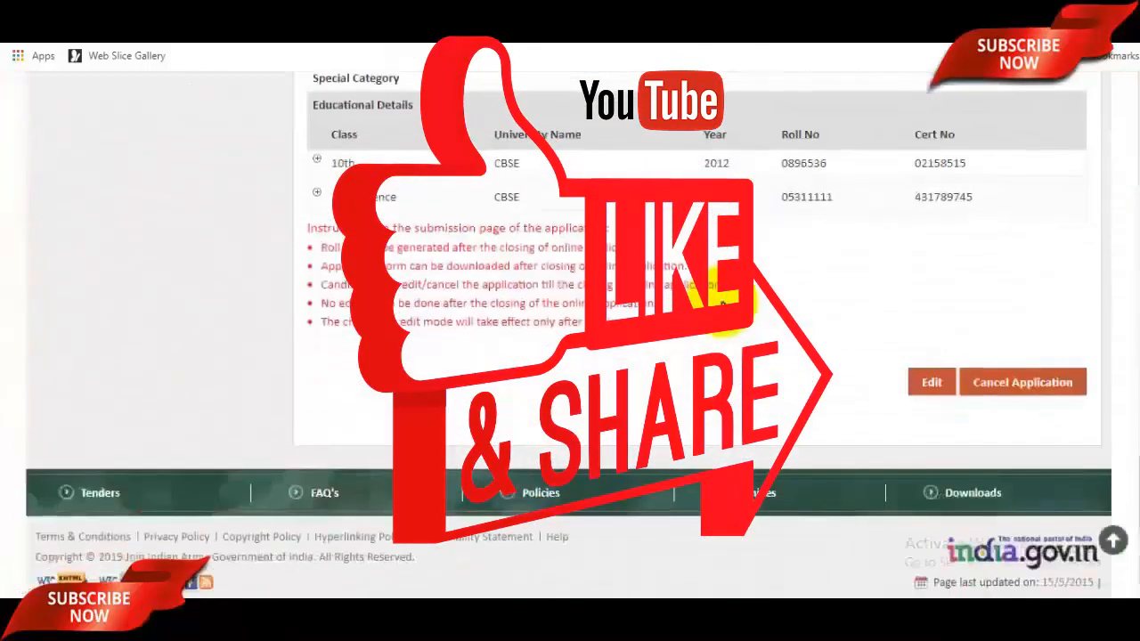
scroll(724, 299, "up", 10)
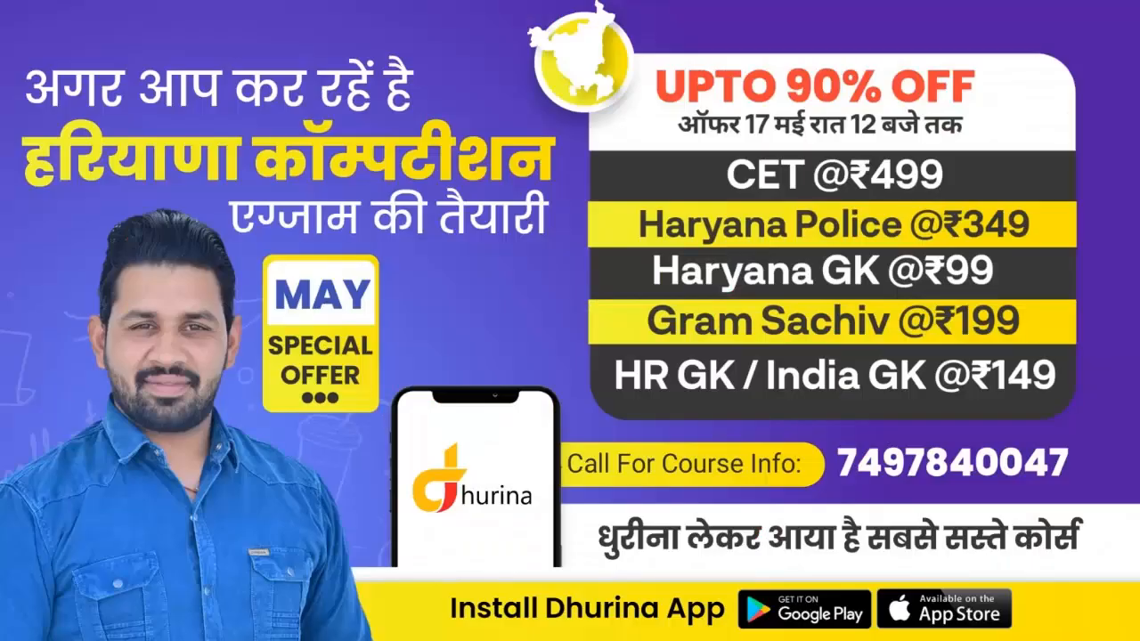